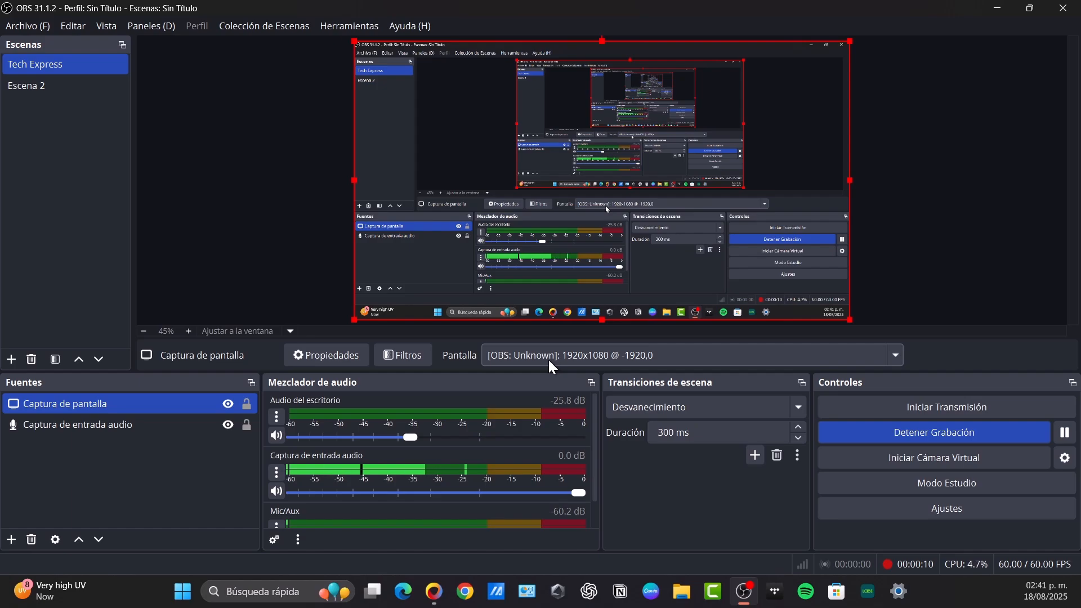
Switch to the browser and search Google for "obs" in a new tab.
mouse_move(438, 594)
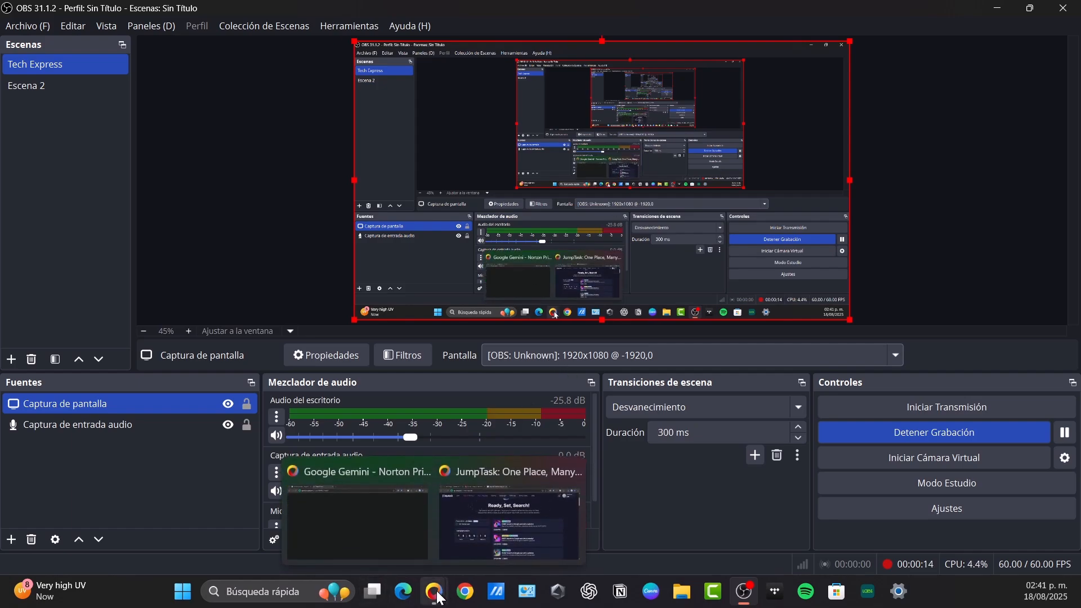
mouse_move(480, 521)
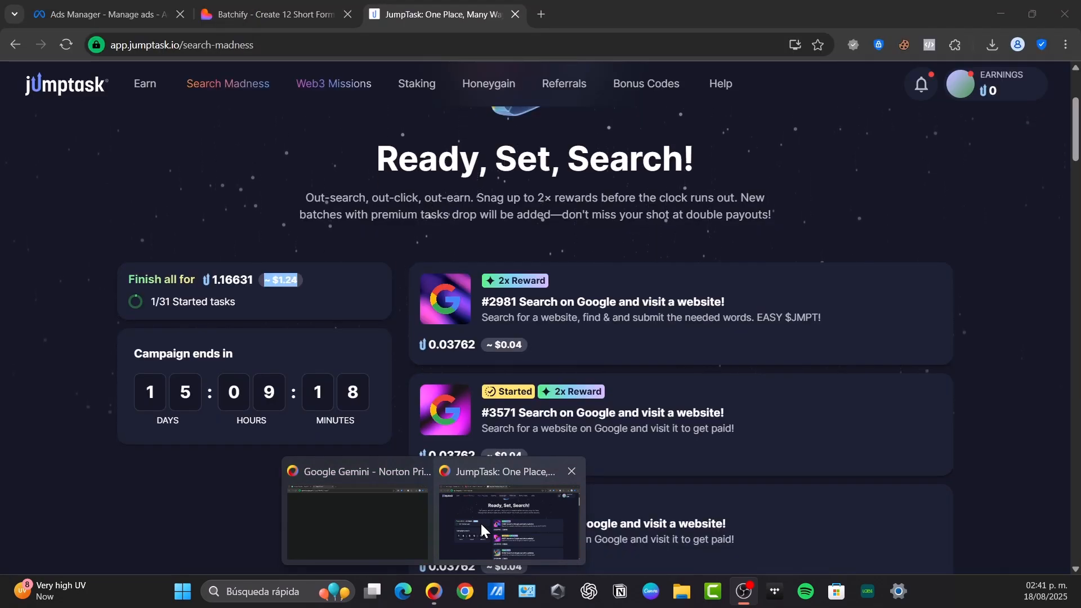
left_click(481, 522)
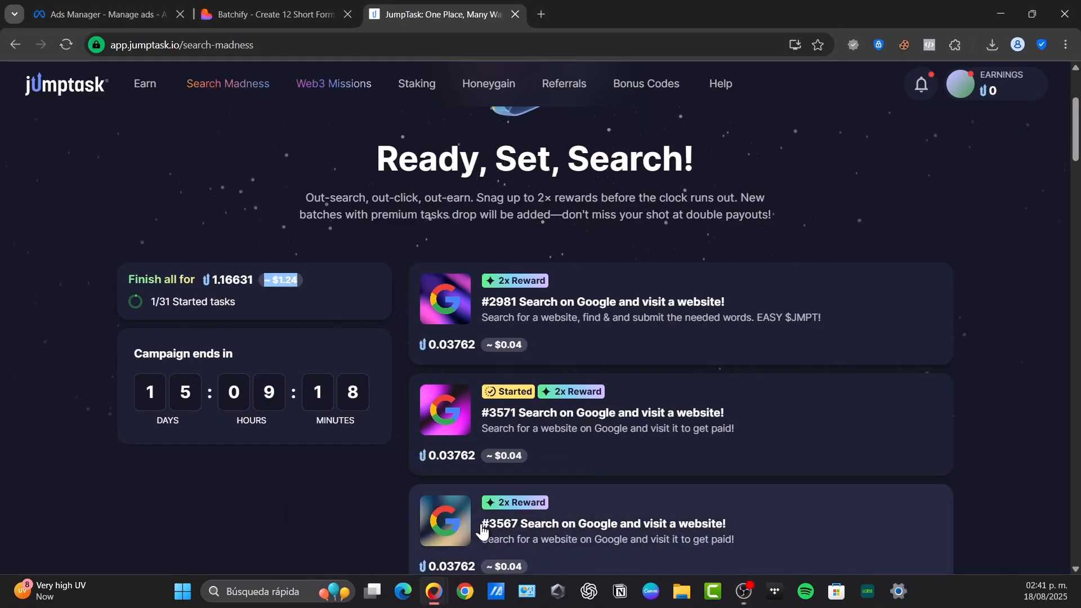
left_click(539, 17)
type("obs")
key("Return")
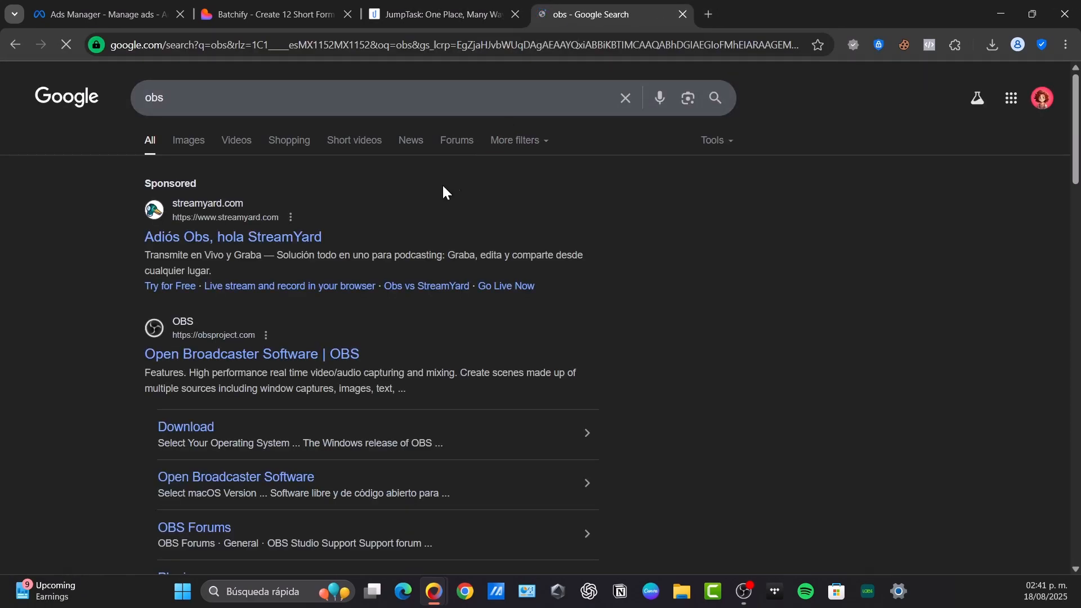
Open the OBS download page from the results and start downloading the Windows installer, version 31.1.2.
left_click(190, 428)
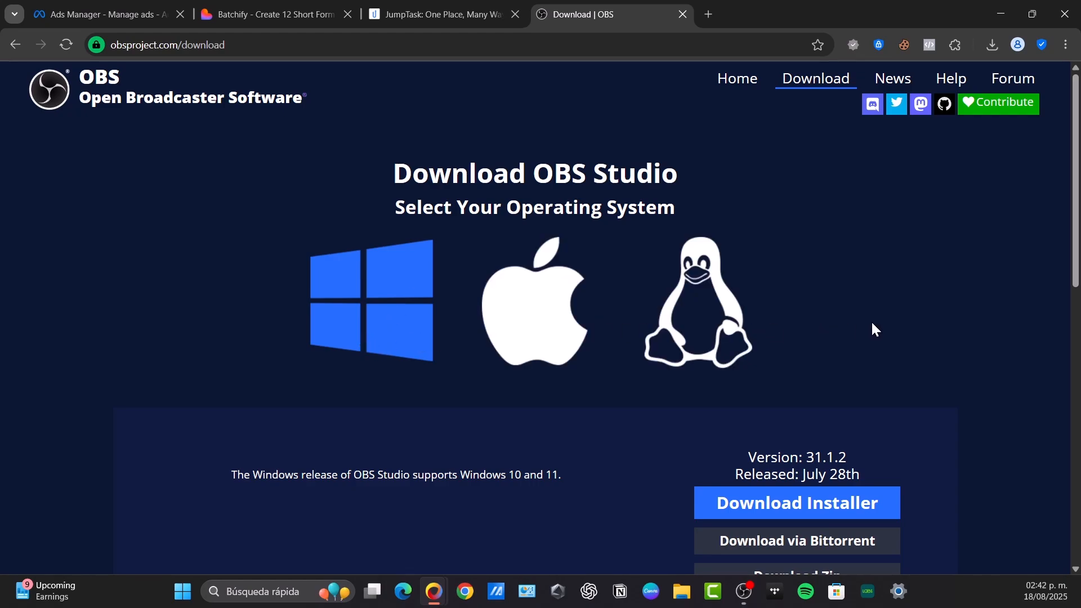
scroll(871, 323, "down", 3)
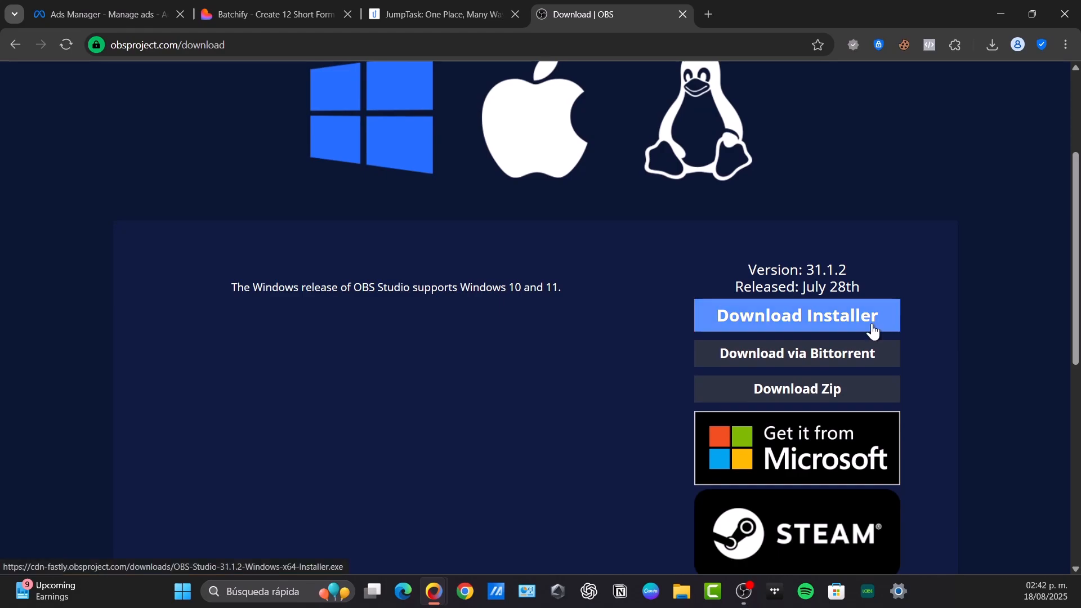
left_click(849, 325)
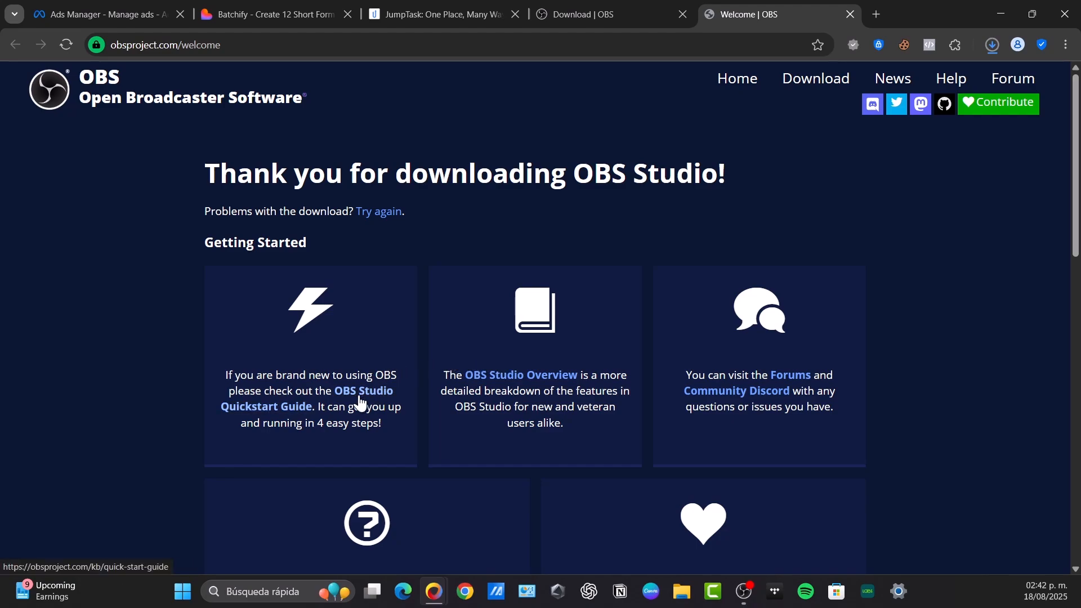
Look through the OBS welcome page and cancel the running OBS Studio installer download.
scroll(353, 391, "down", 3)
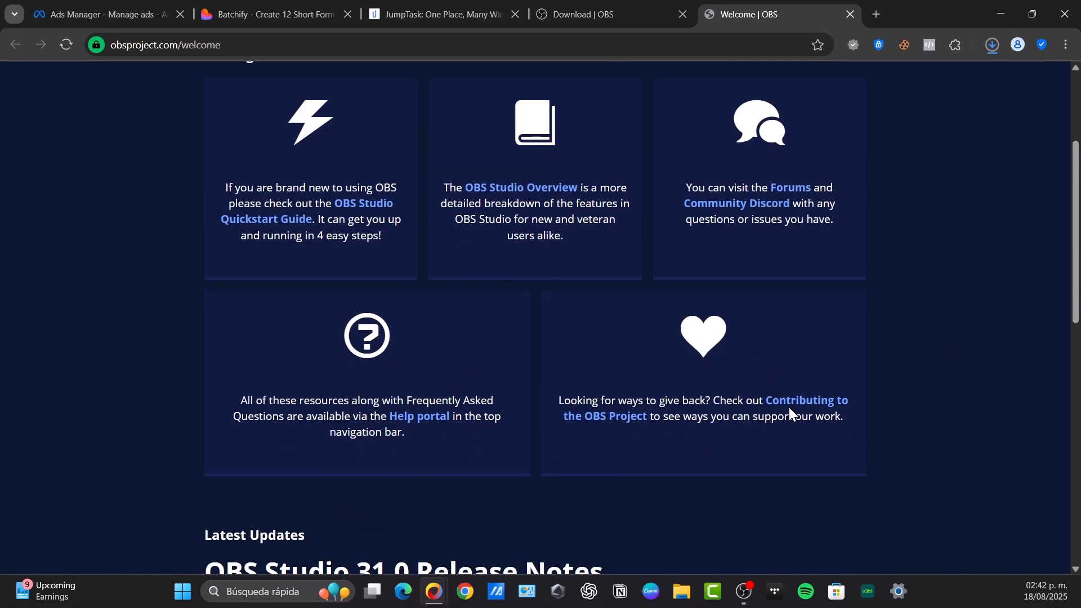
scroll(789, 408, "down", 6)
scroll(793, 408, "up", 9)
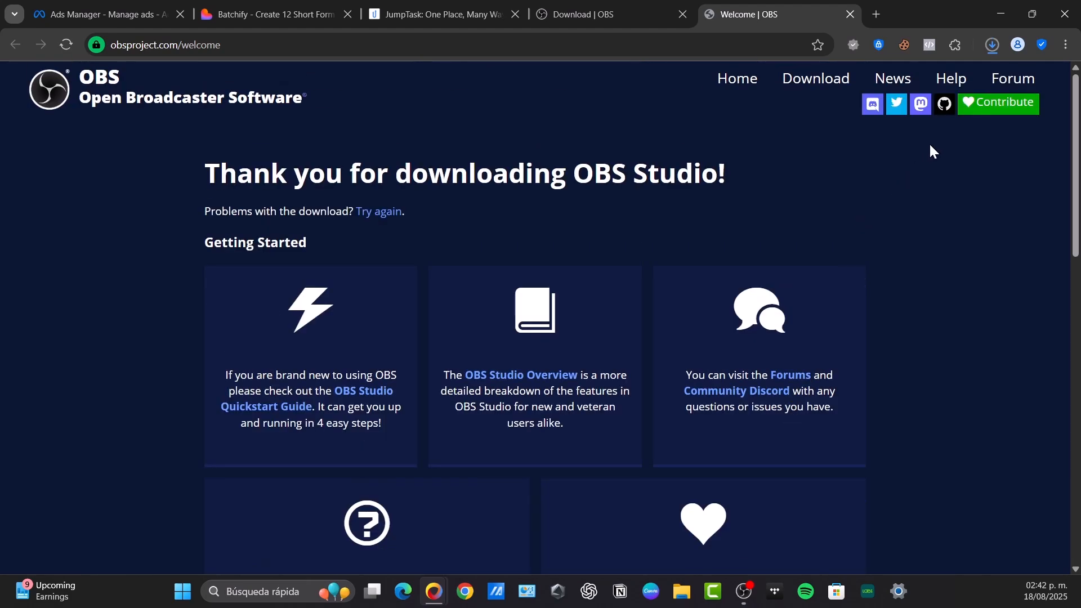
left_click(994, 44)
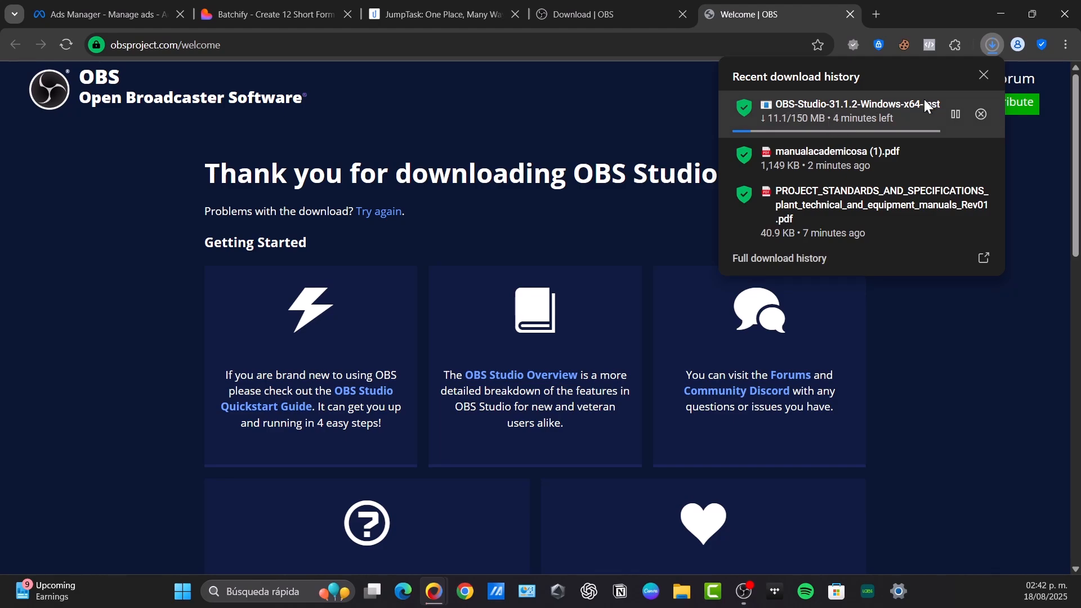
left_click(981, 115)
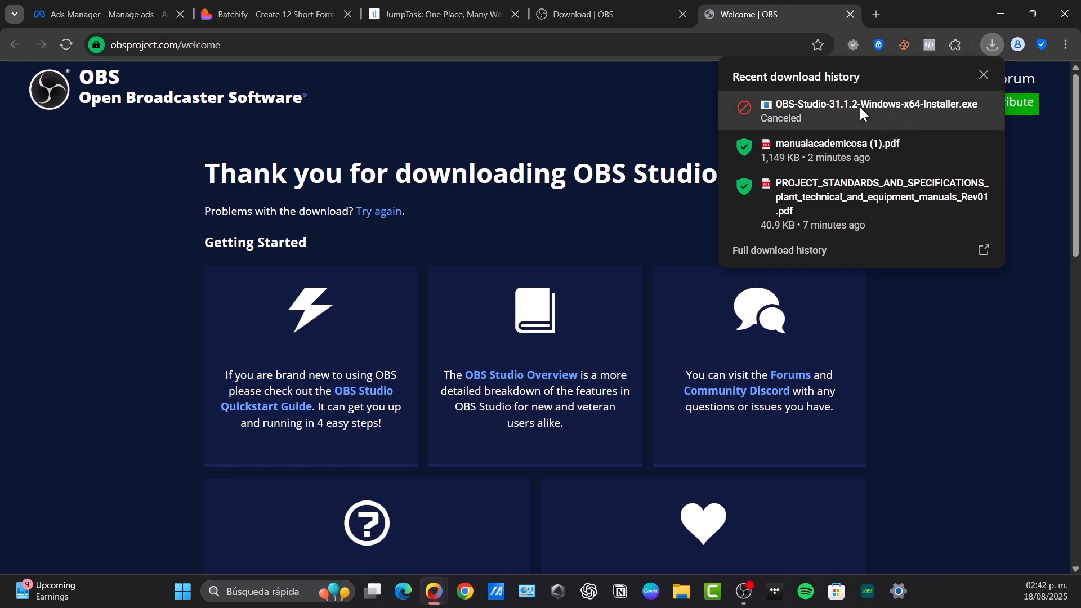
Switch to OBS Studio and add a new scene named "TUTORIAL EXAMPLE".
left_click(744, 591)
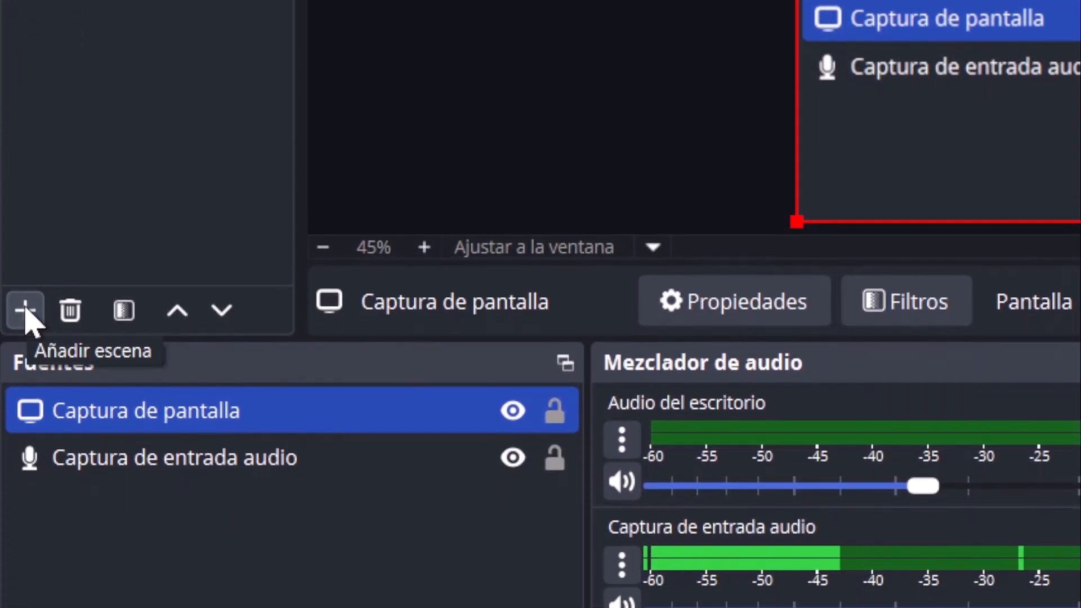
left_click(25, 313)
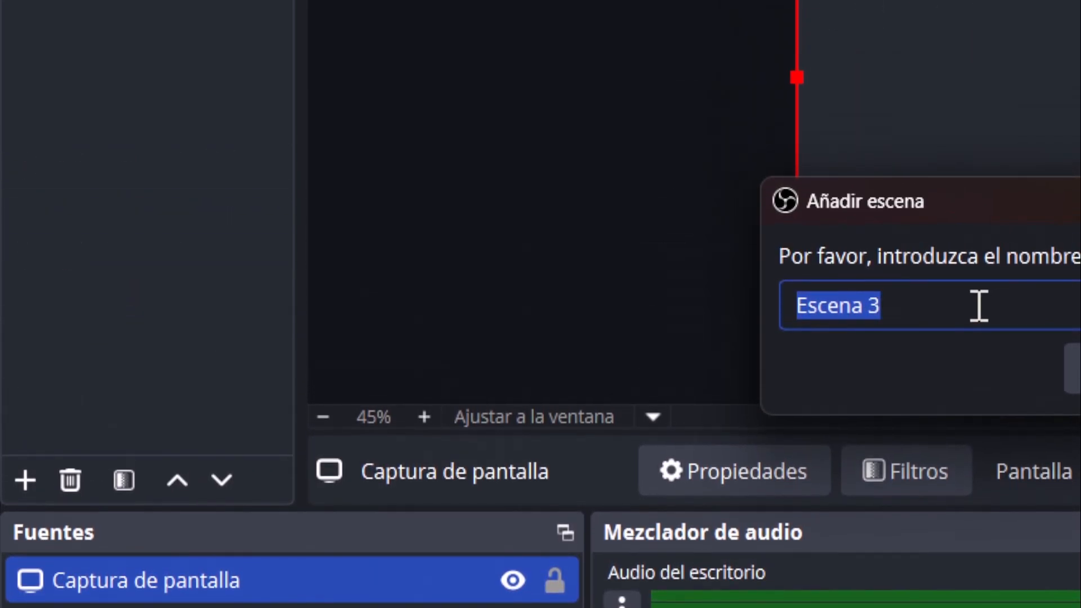
type("TUTORIAL ")
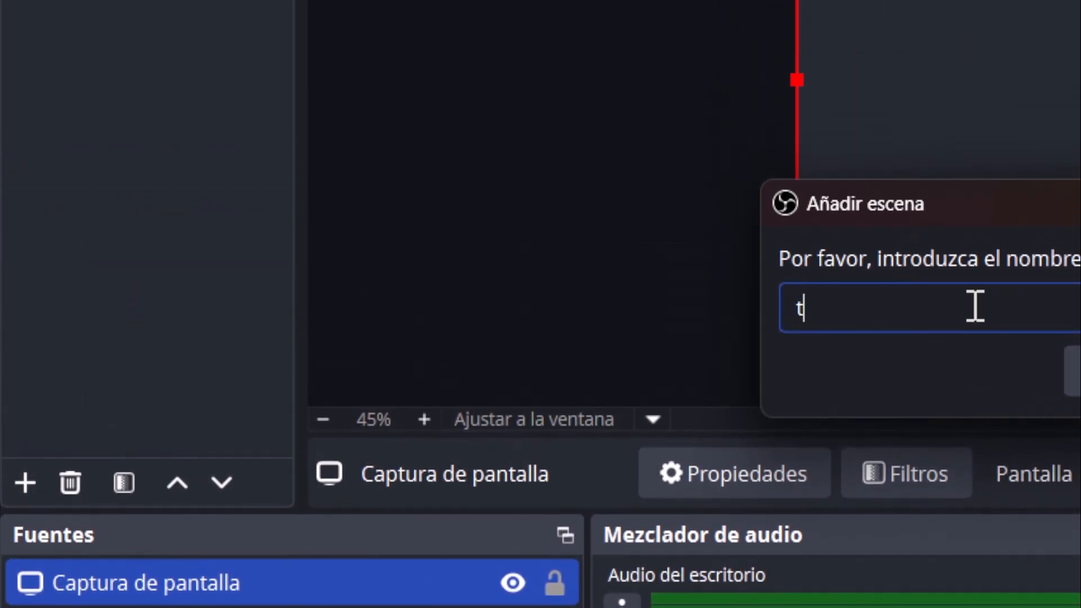
type("EXAMPLE")
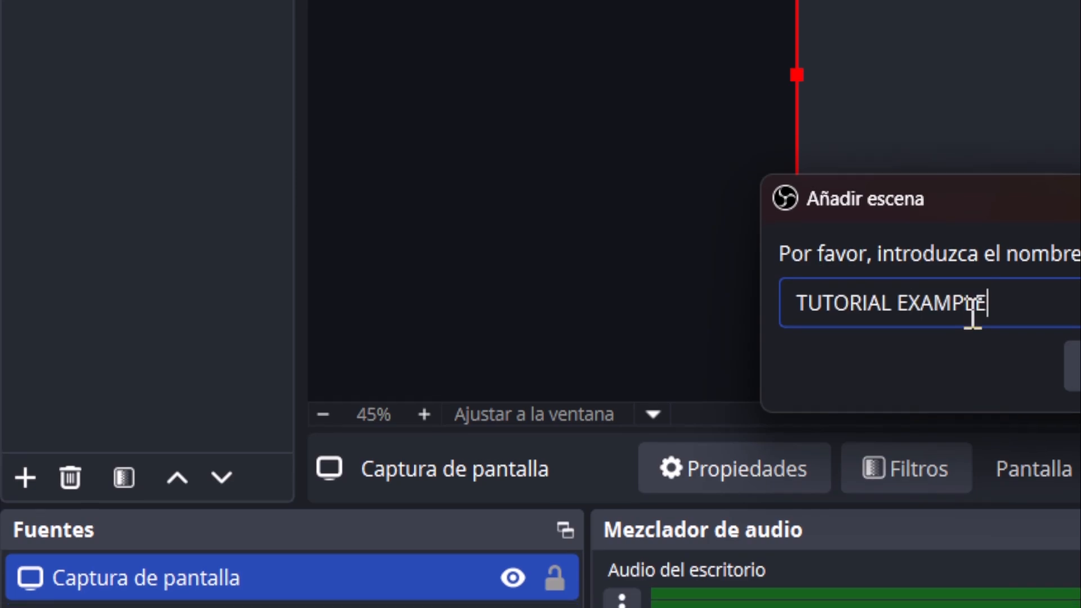
key("Return")
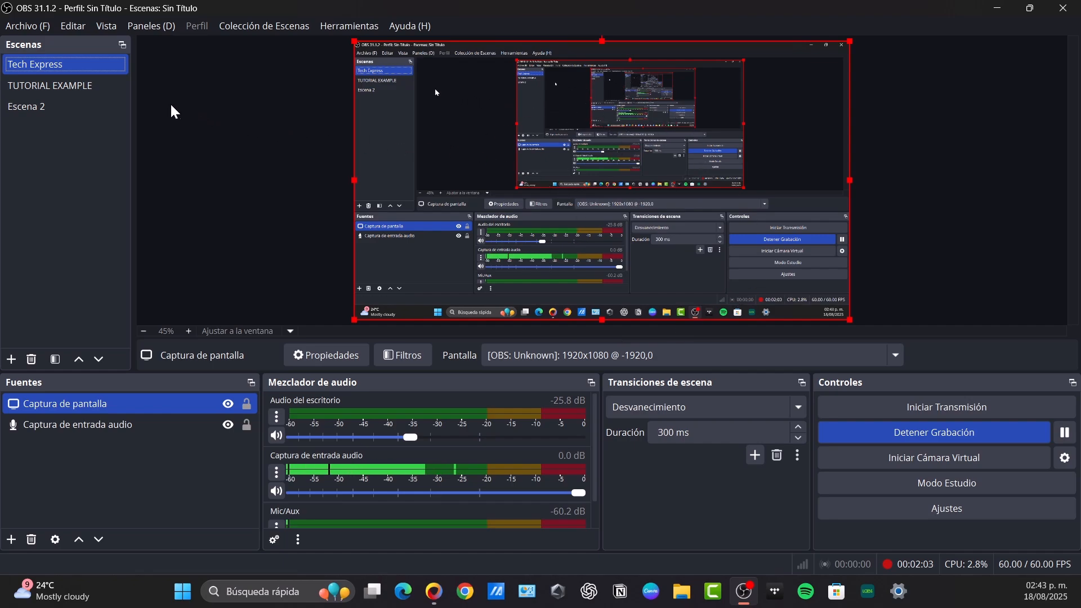
Try to add a new display capture source to the Tech Express scene, going through its capture method and display options.
left_click(80, 70)
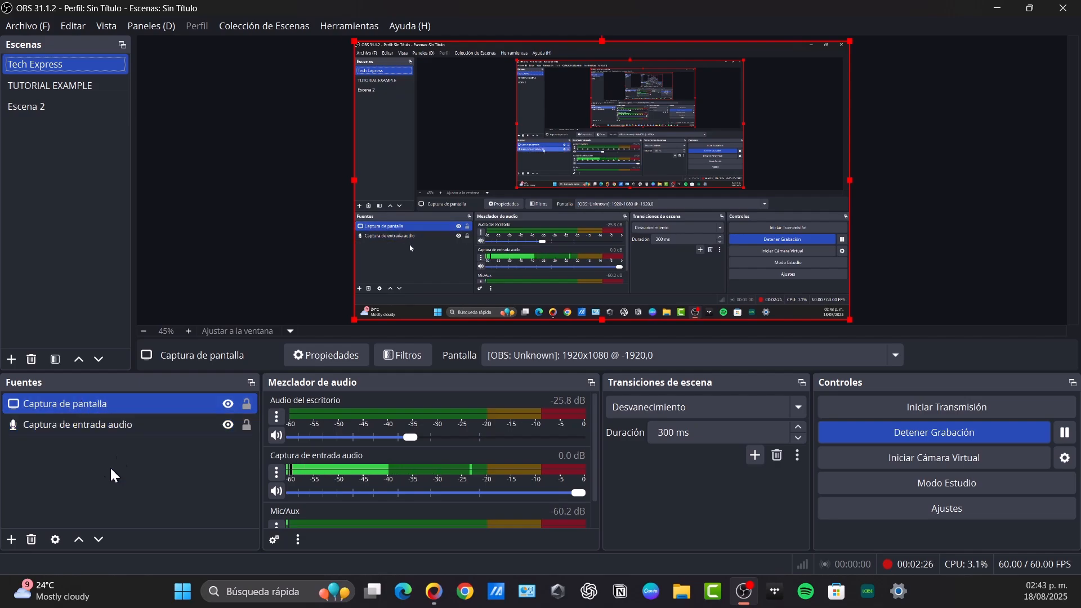
left_click(12, 539)
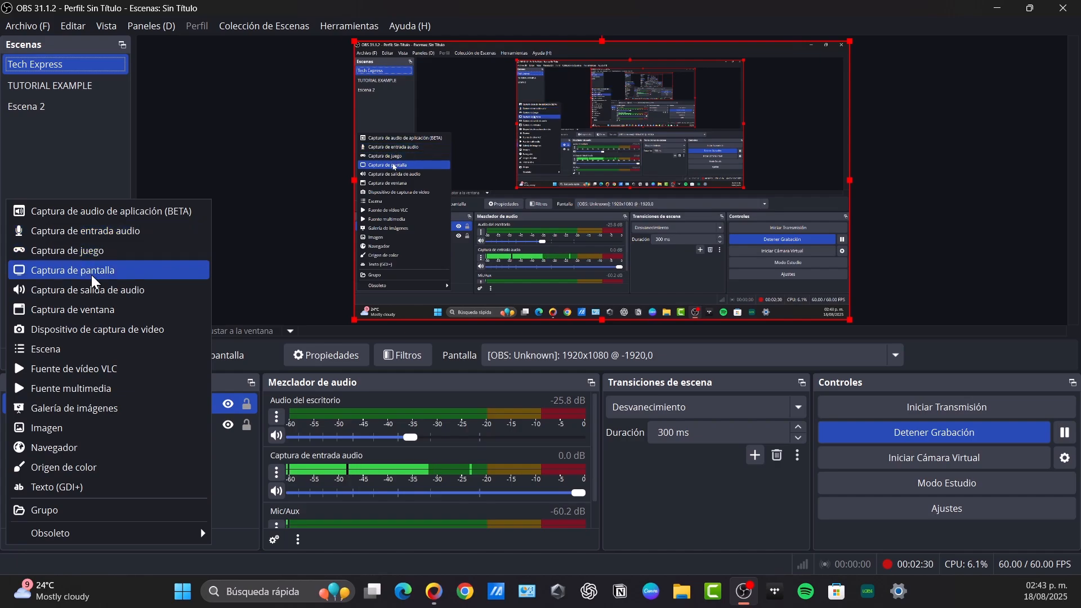
left_click(108, 271)
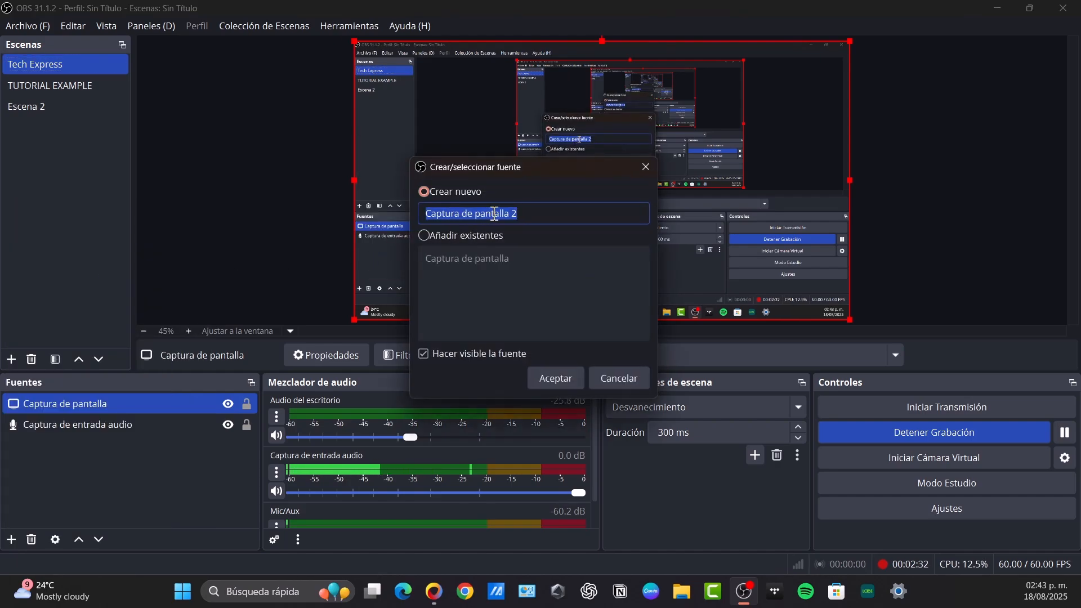
left_click(567, 382)
left_click_drag(487, 79, 648, 88)
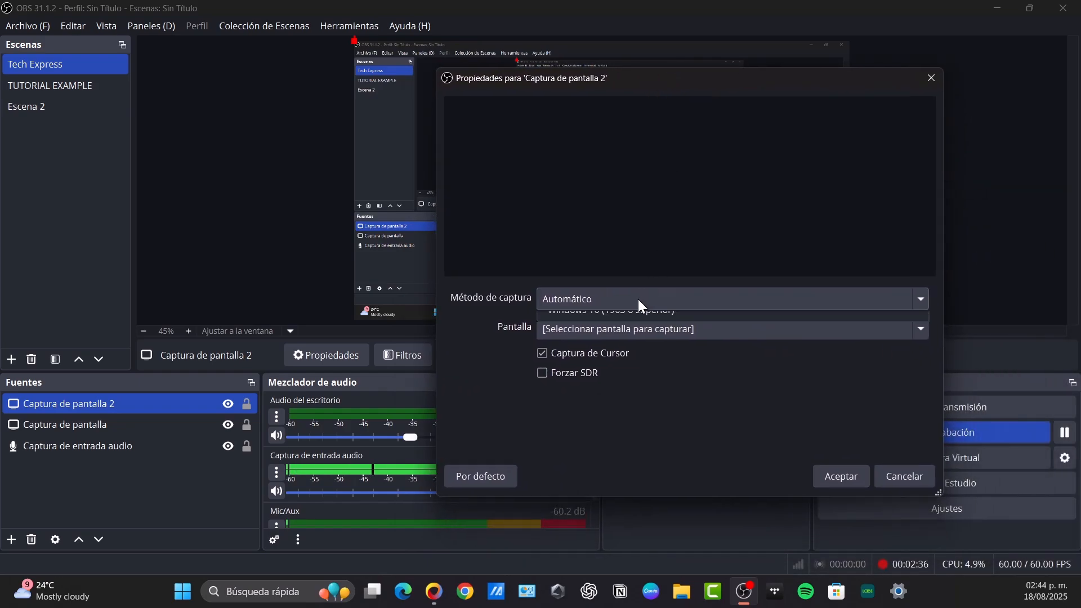
left_click(639, 304)
left_click(661, 321)
left_click(629, 331)
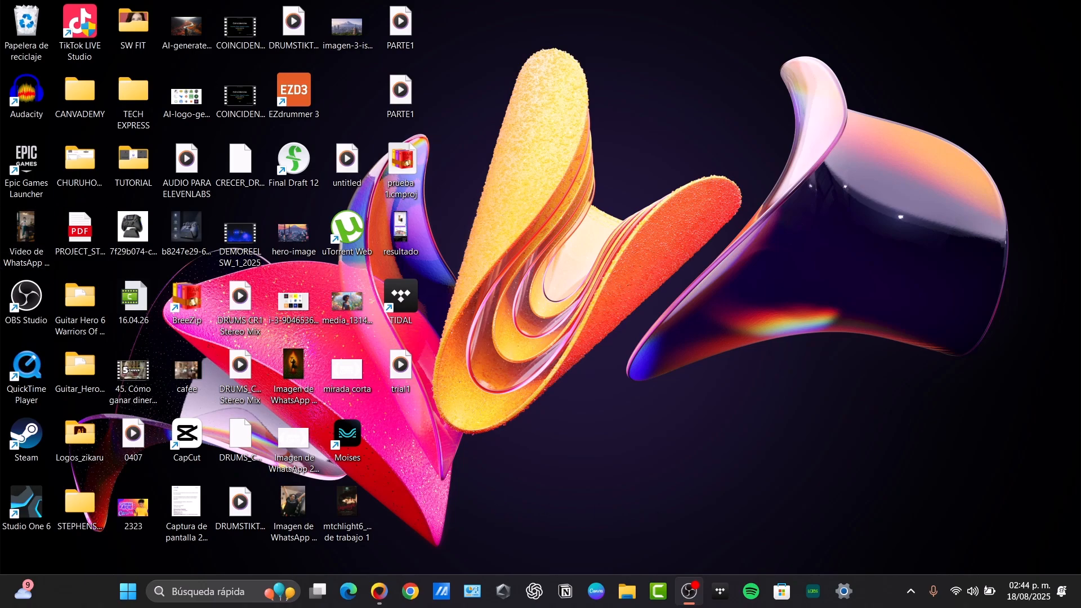
left_click_drag(0, 90, 0, 47)
mouse_move(379, 591)
left_click(450, 536)
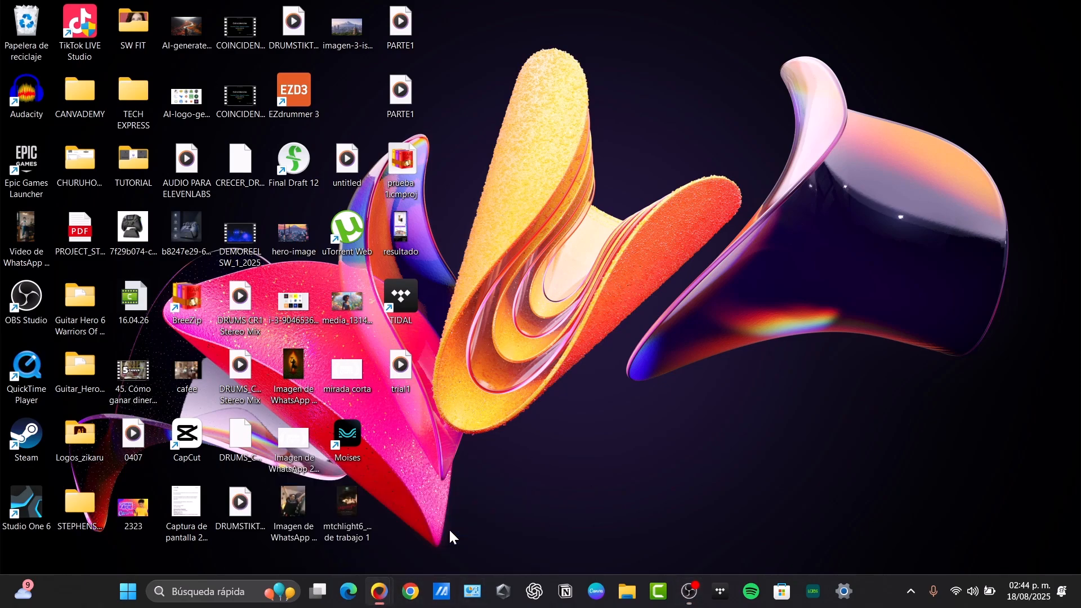
left_click_drag(0, 91, 0, 8)
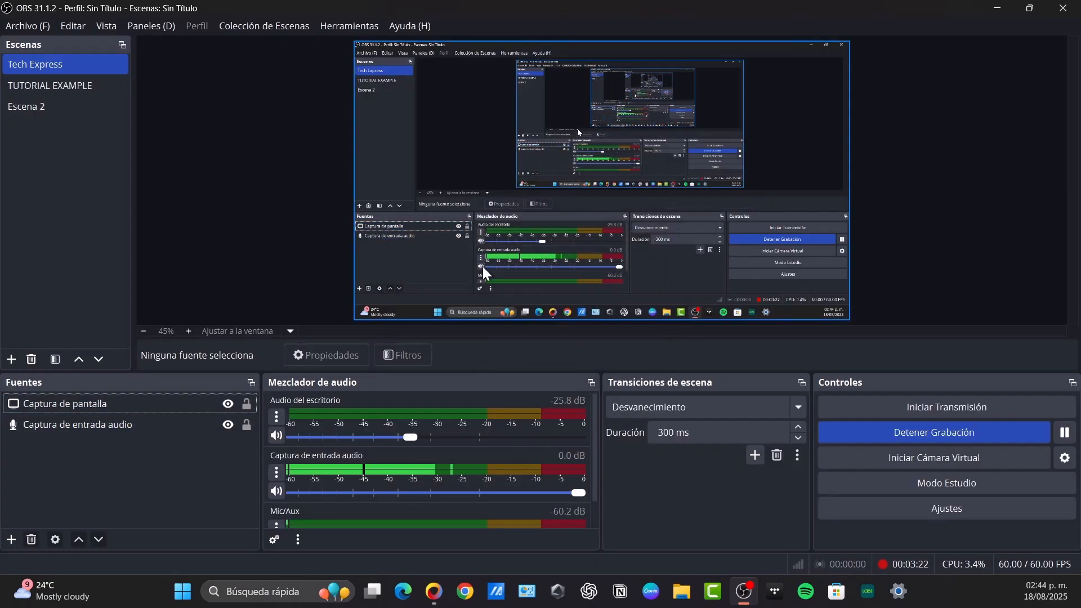
Add a new audio input capture source to the Tech Express scene with the device Varios micrófonos (Realtek(R) Audio).
left_click(70, 411)
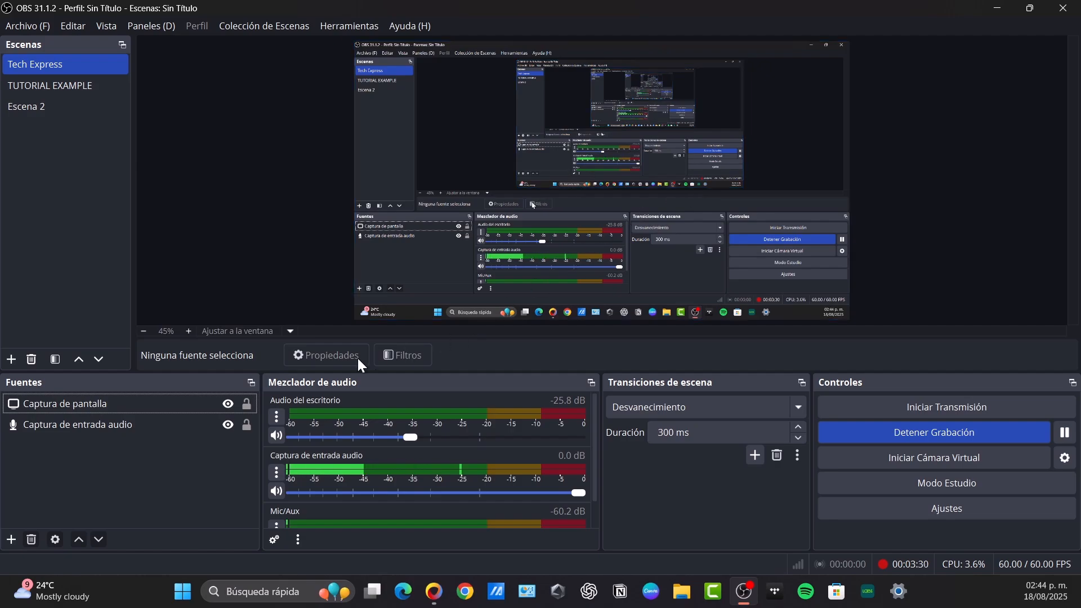
left_click(12, 540)
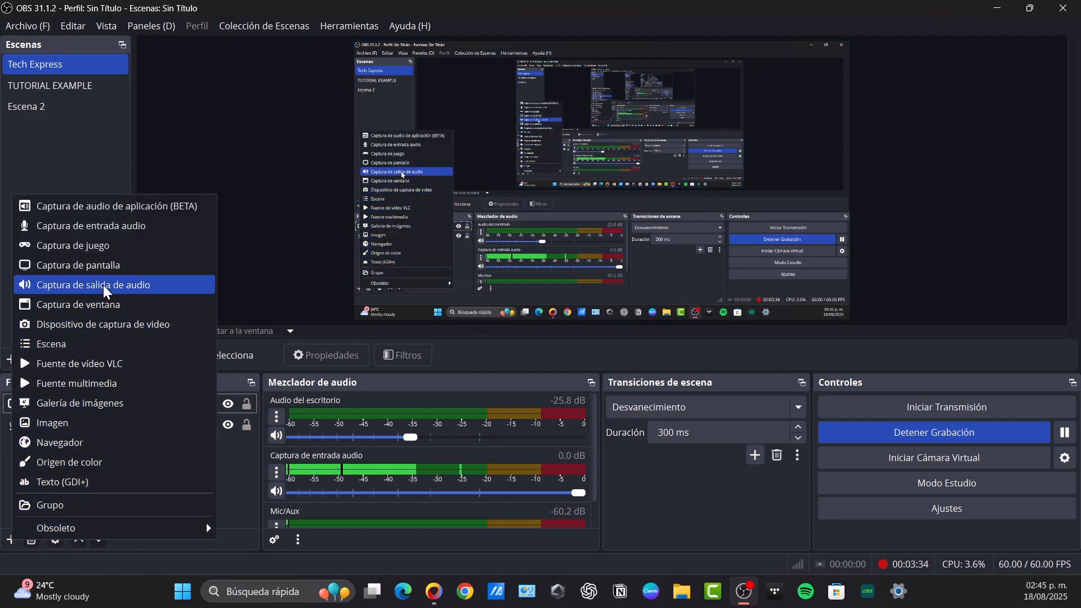
left_click(124, 226)
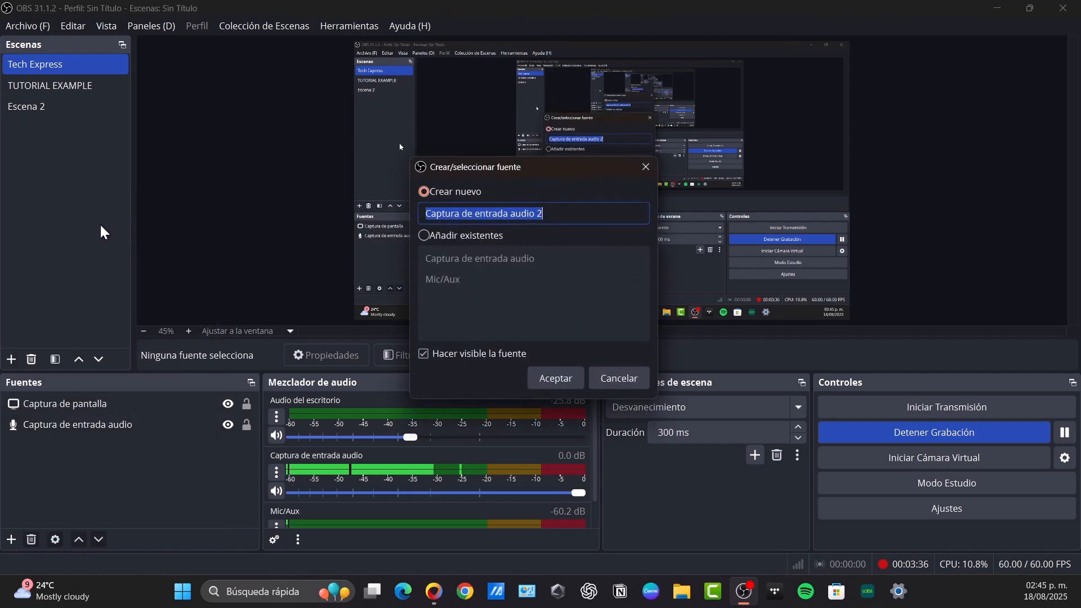
left_click_drag(606, 175, 770, 160)
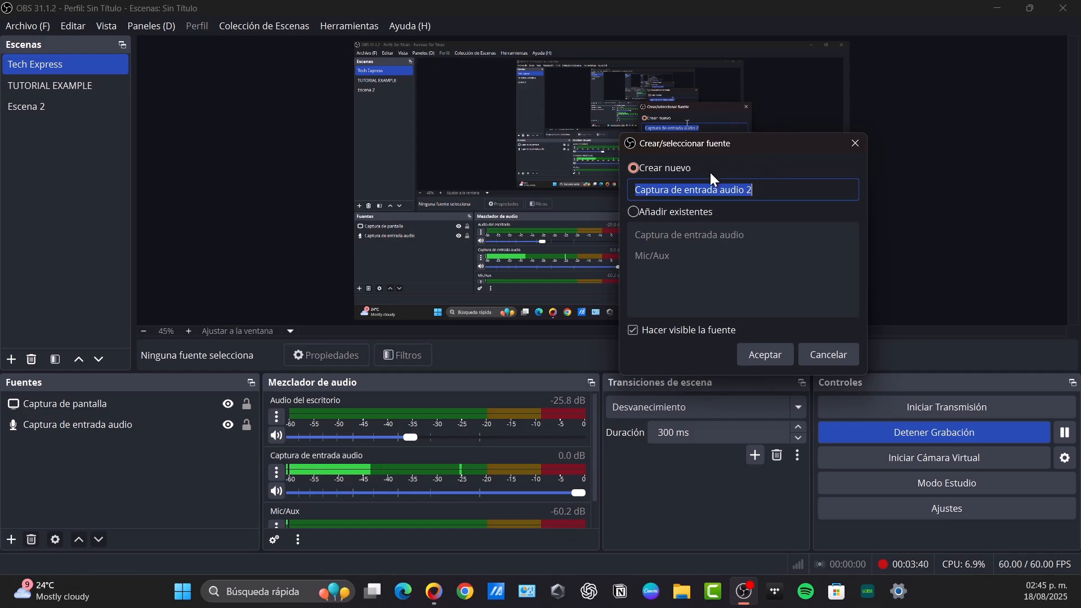
left_click(766, 358)
left_click_drag(504, 92, 644, 147)
left_click(613, 165)
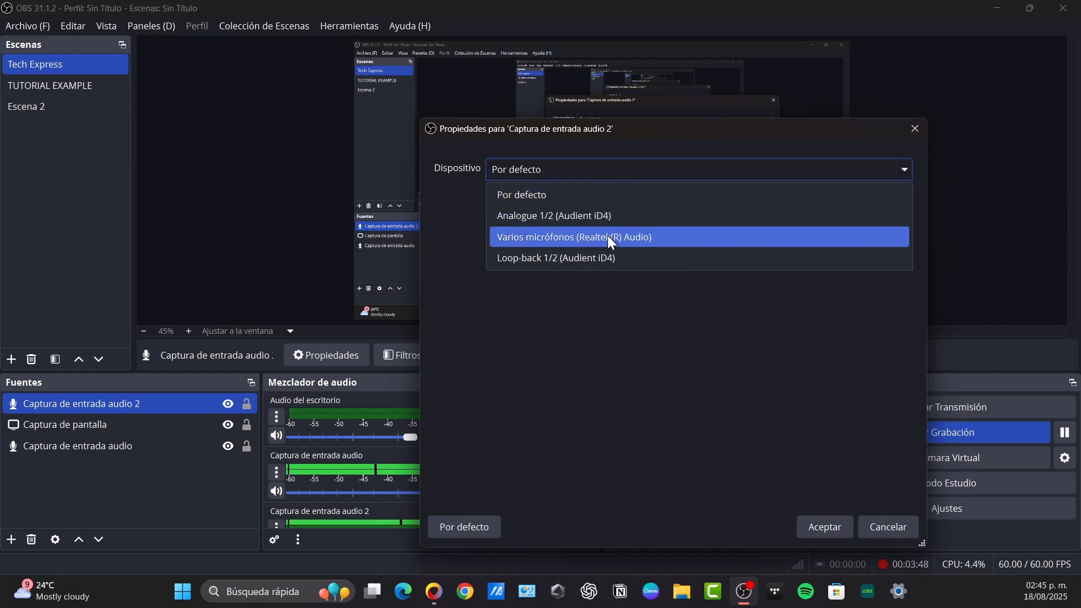
left_click(622, 237)
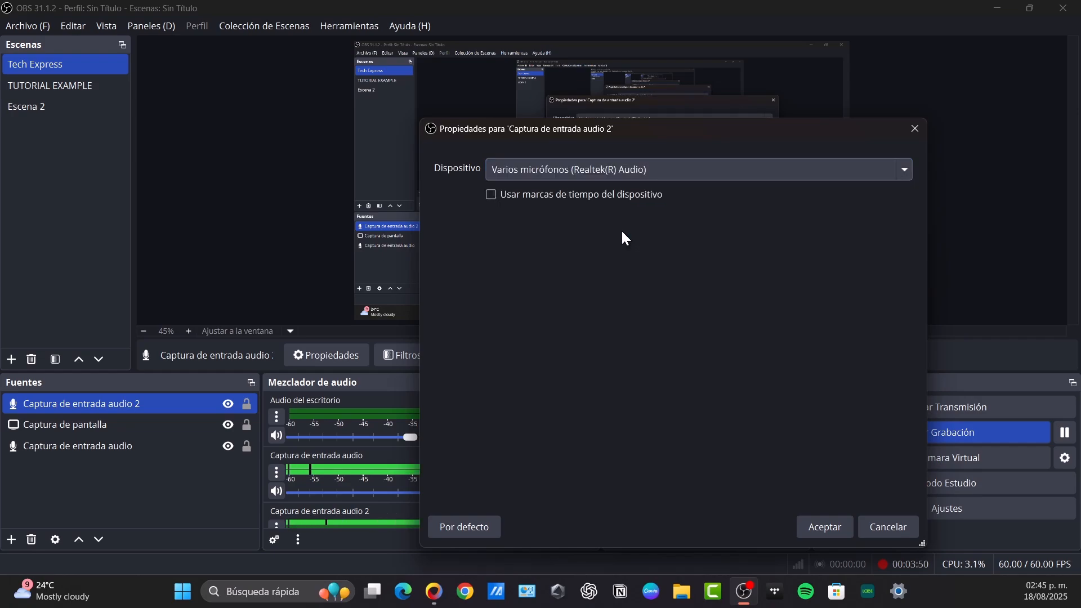
left_click(823, 524)
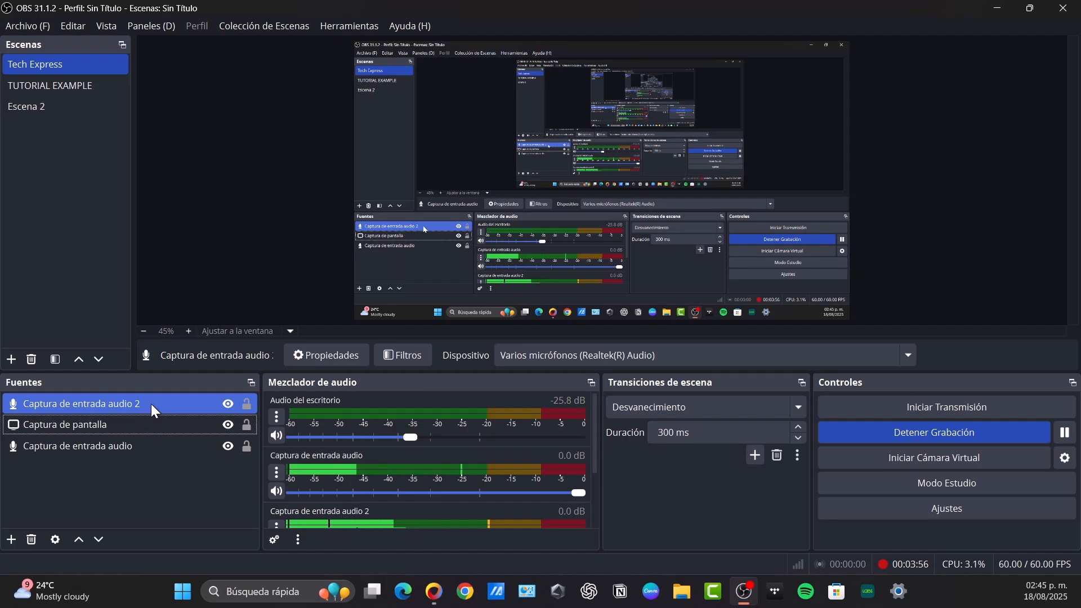
Check the new microphone's level in the audio mixer and remove the source Captura de entrada audio 2.
scroll(434, 467, "down", 3)
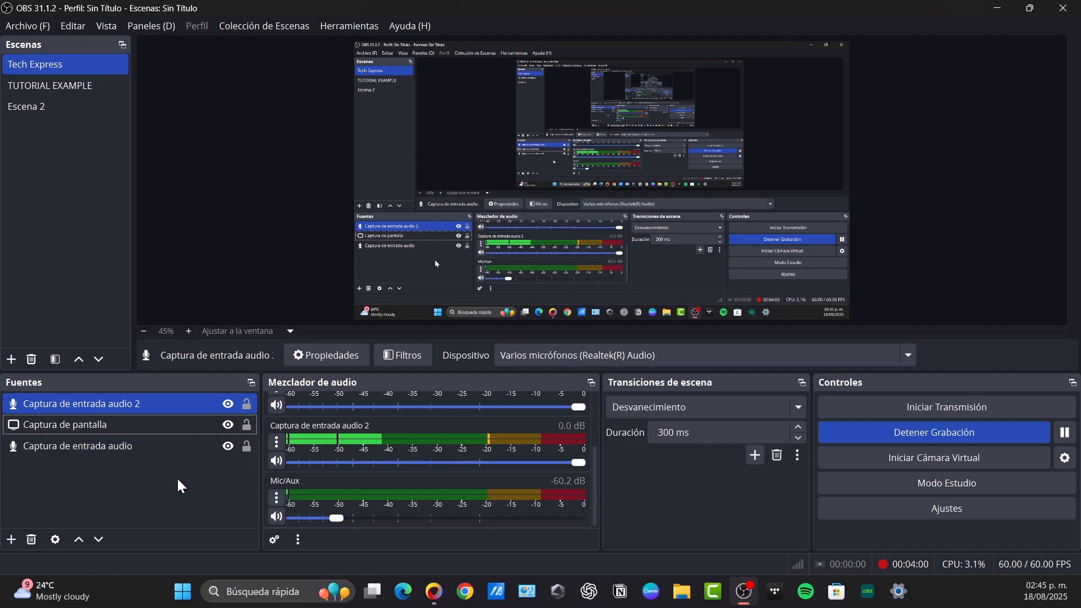
scroll(370, 476, "up", 3)
scroll(430, 482, "down", 3)
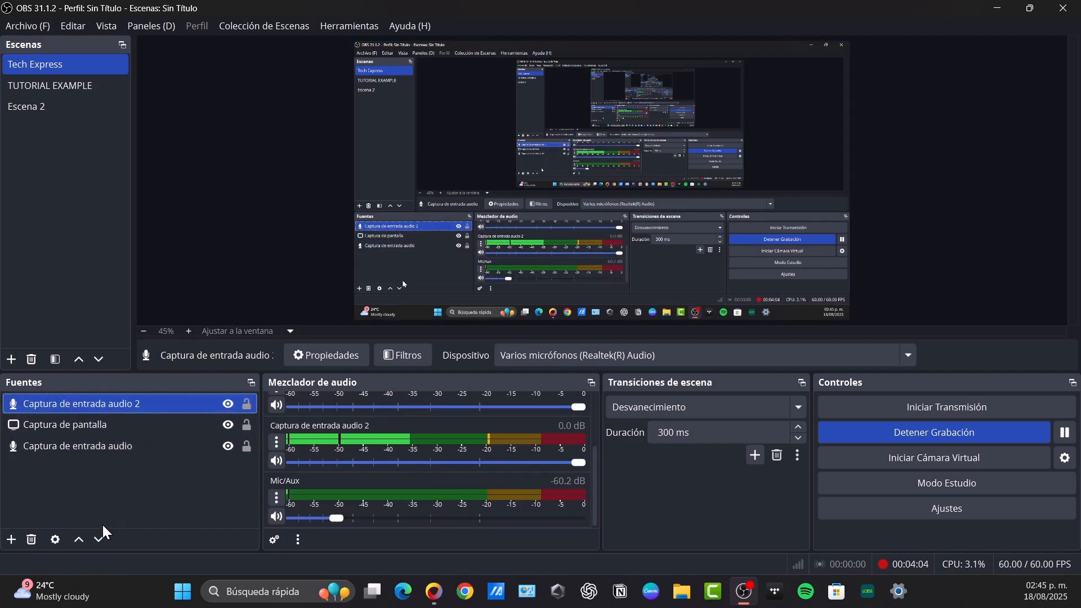
left_click(31, 539)
left_click(622, 305)
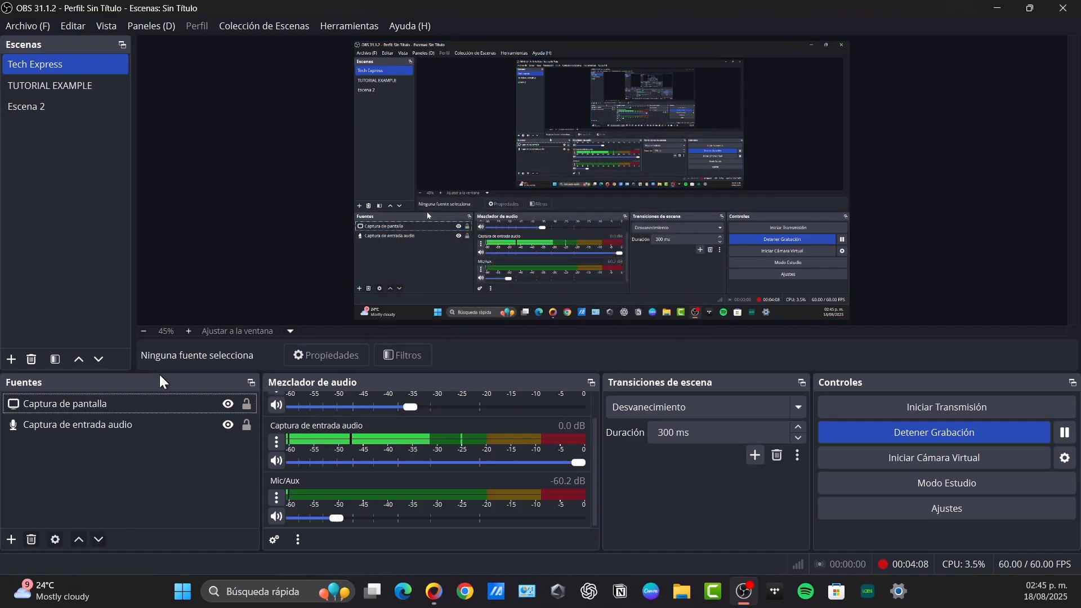
Check the device properties of the Captura de entrada audio source and its level in the audio mixer.
left_click(126, 424)
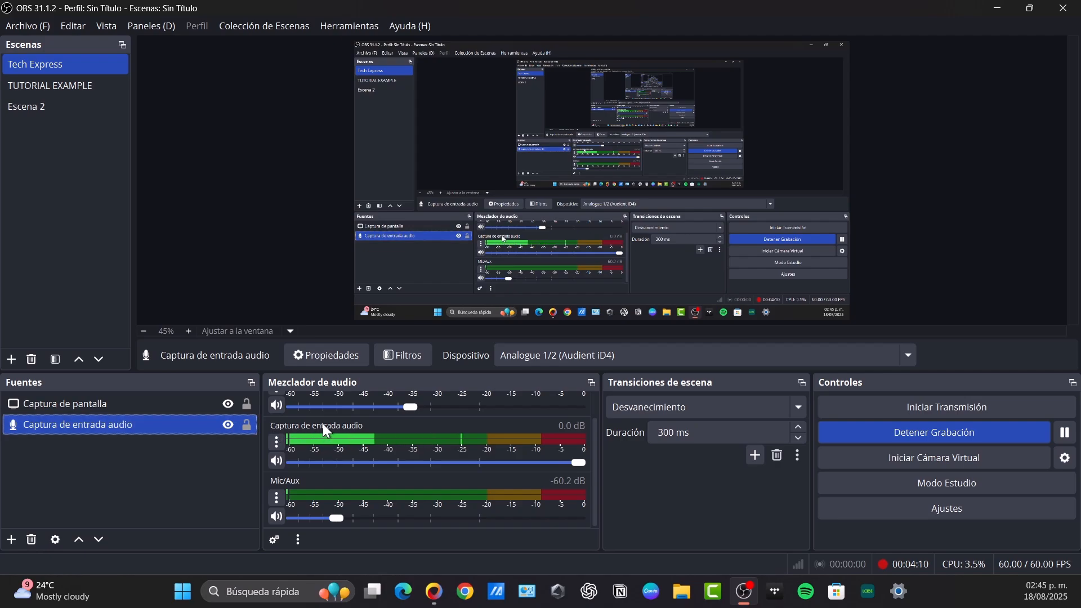
double_click(83, 425)
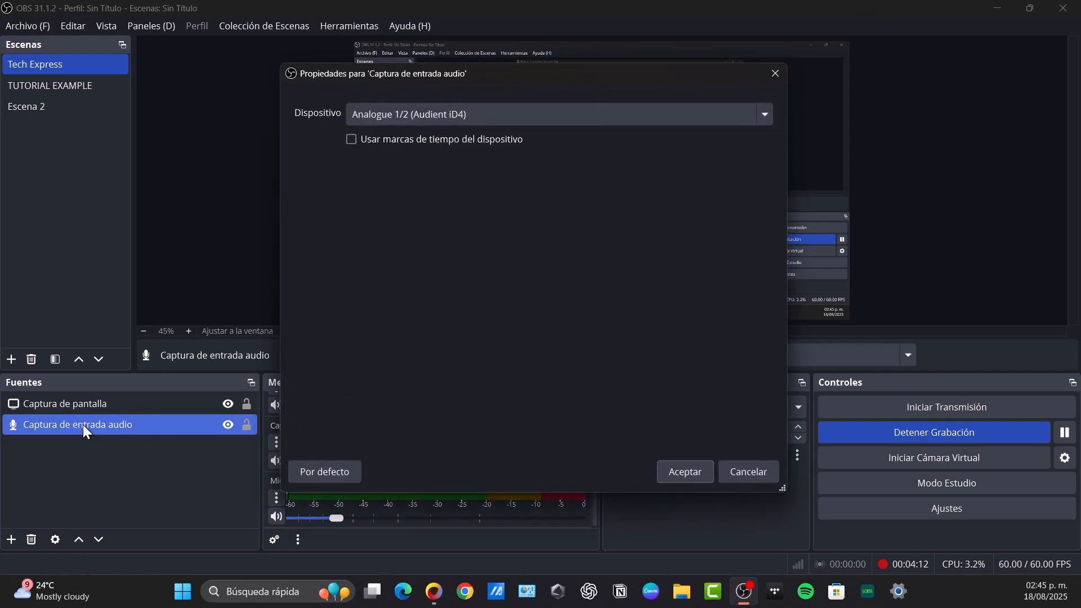
left_click(700, 468)
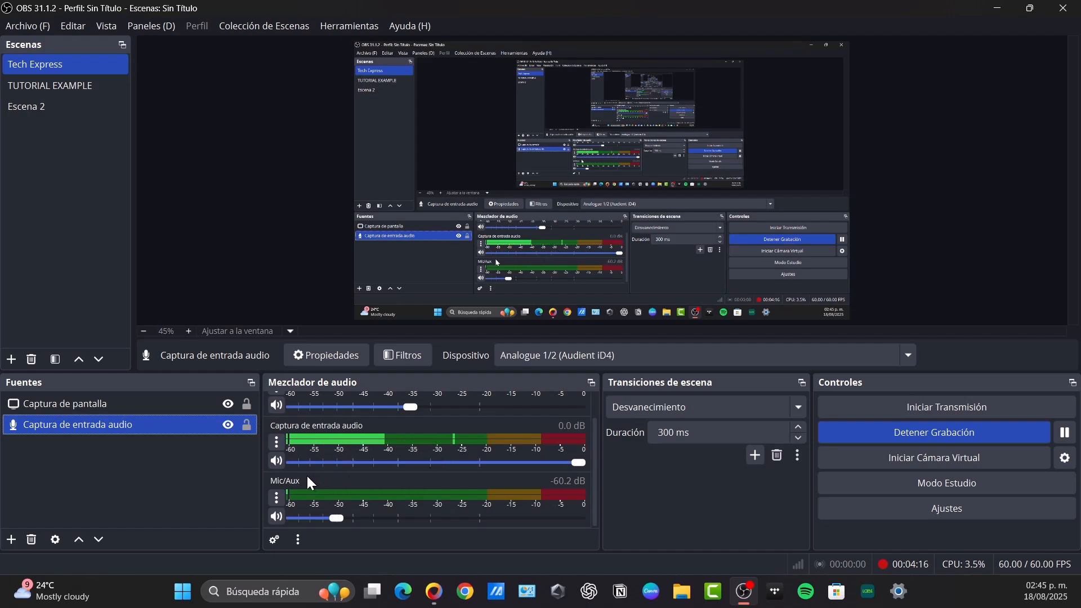
left_click(280, 481)
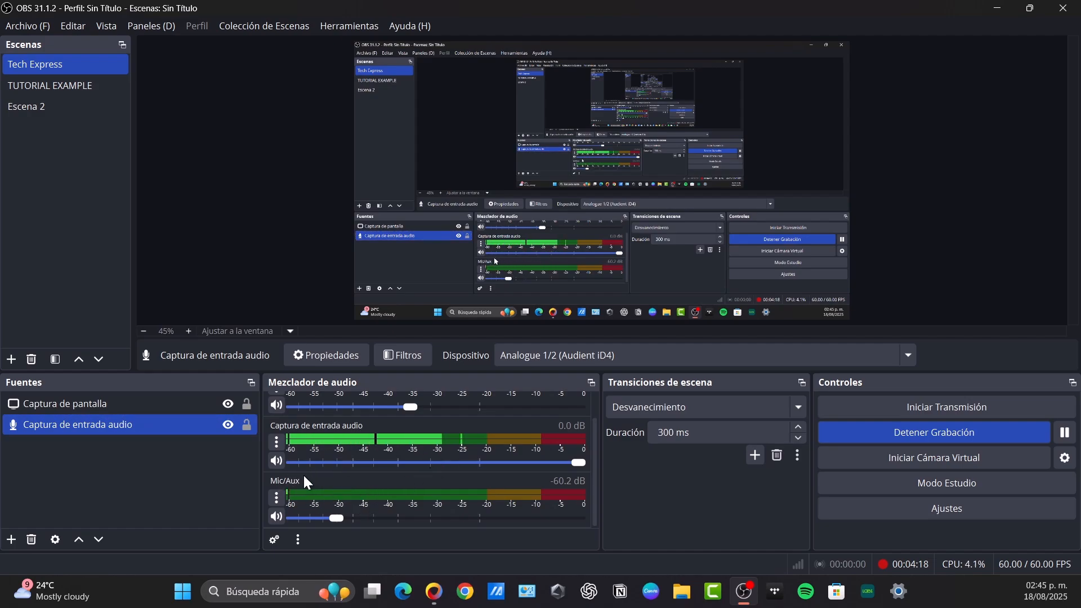
scroll(410, 506, "up", 1)
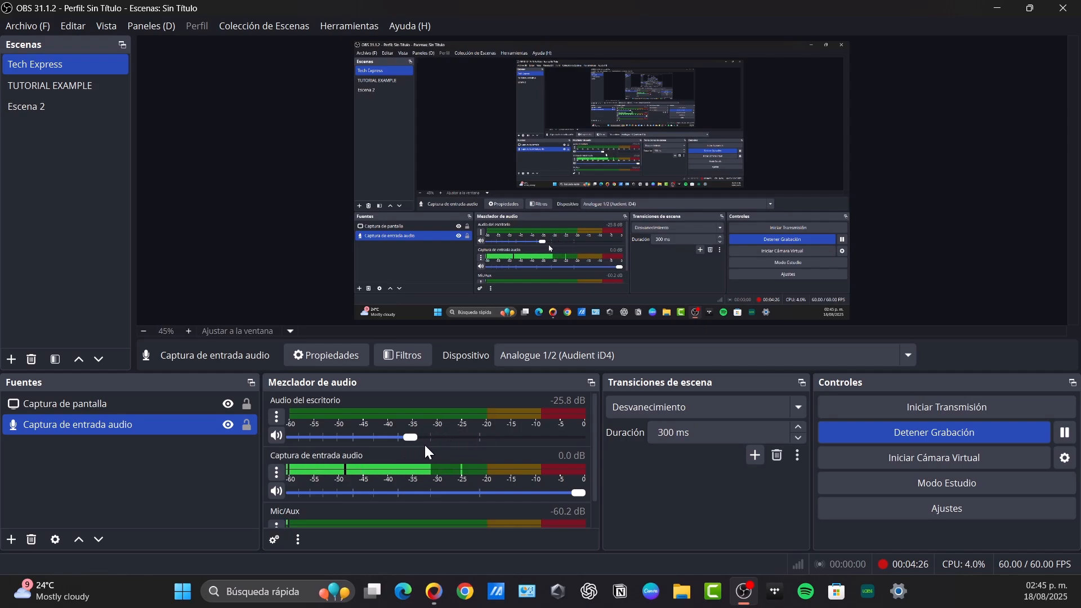
Look over the available scene transition types.
mouse_move(645, 383)
left_mouse_down()
mouse_move(692, 382)
mouse_move(646, 385)
mouse_move(663, 391)
left_mouse_up()
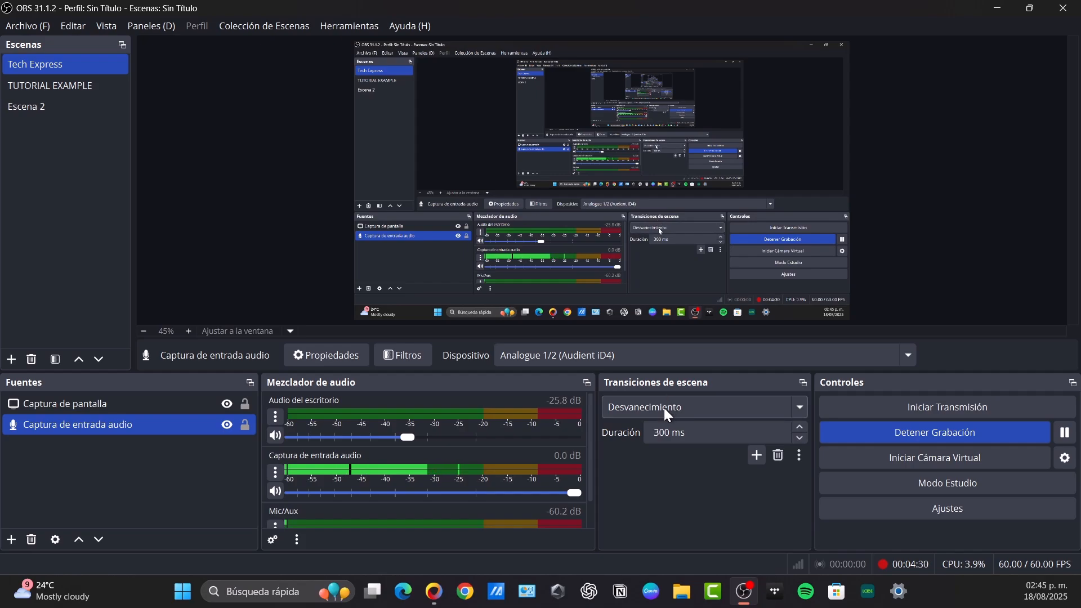
left_click(664, 407)
left_click(687, 406)
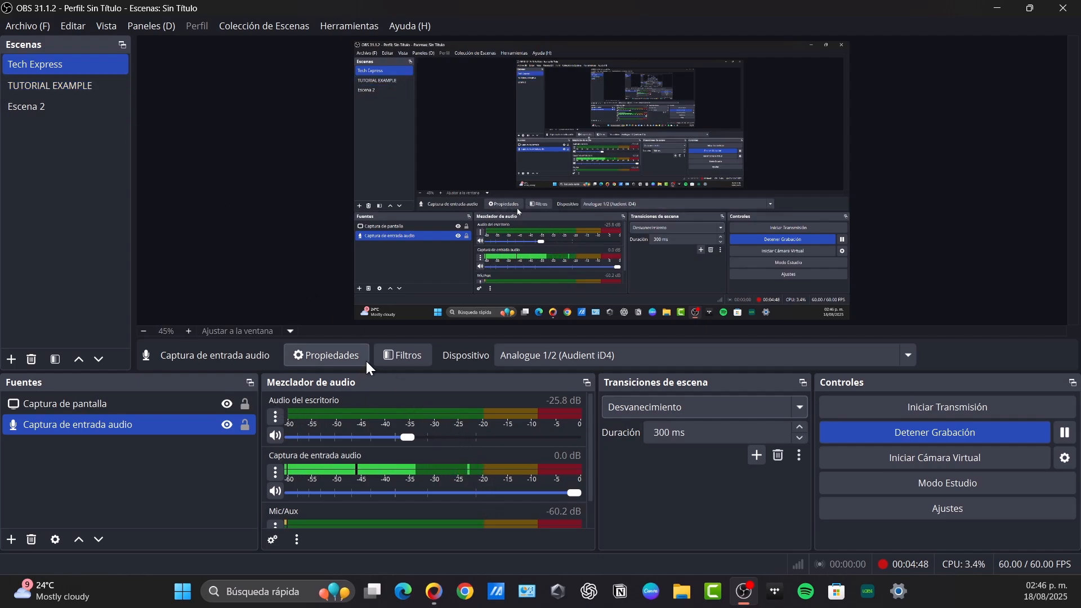
Add an Eliminación de ruido filter to the Captura de entrada audio source, using the RNNoise method.
left_click(341, 356)
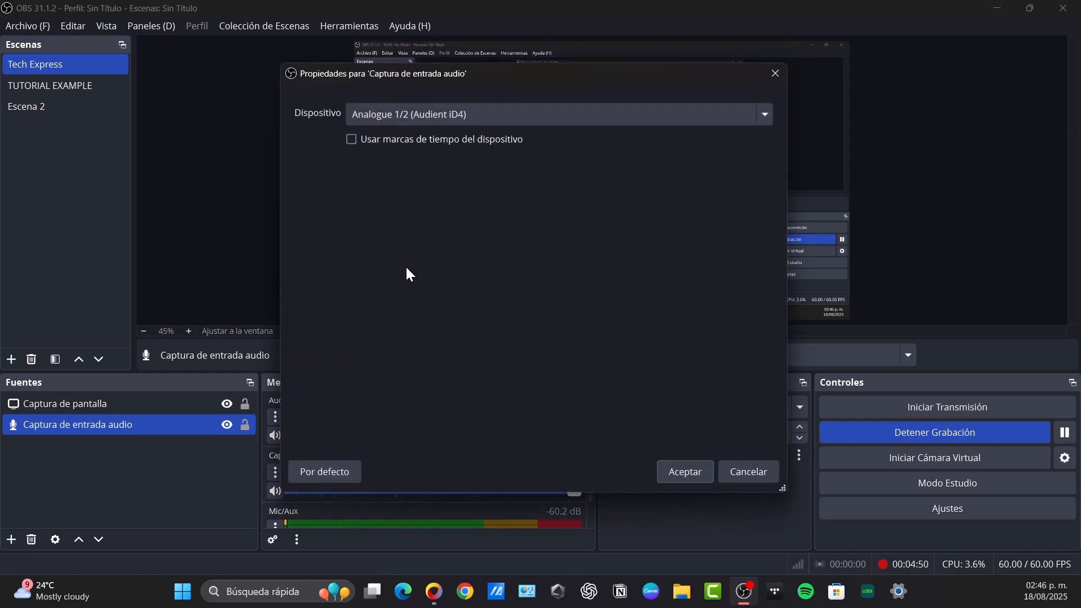
left_click(706, 464)
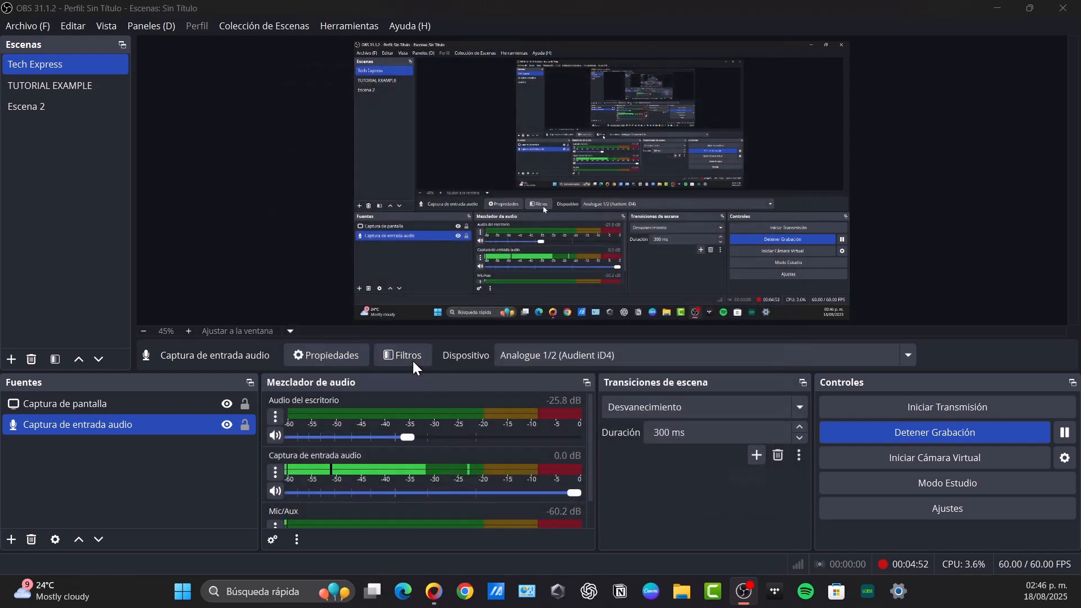
left_click(412, 358)
left_click_drag(492, 25, 567, 43)
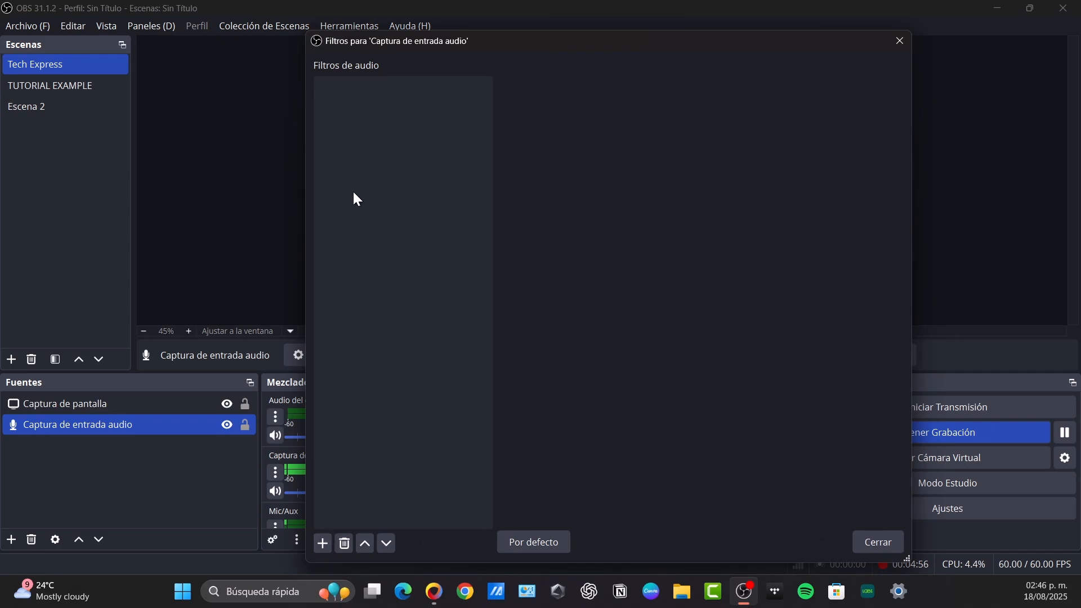
left_click(323, 544)
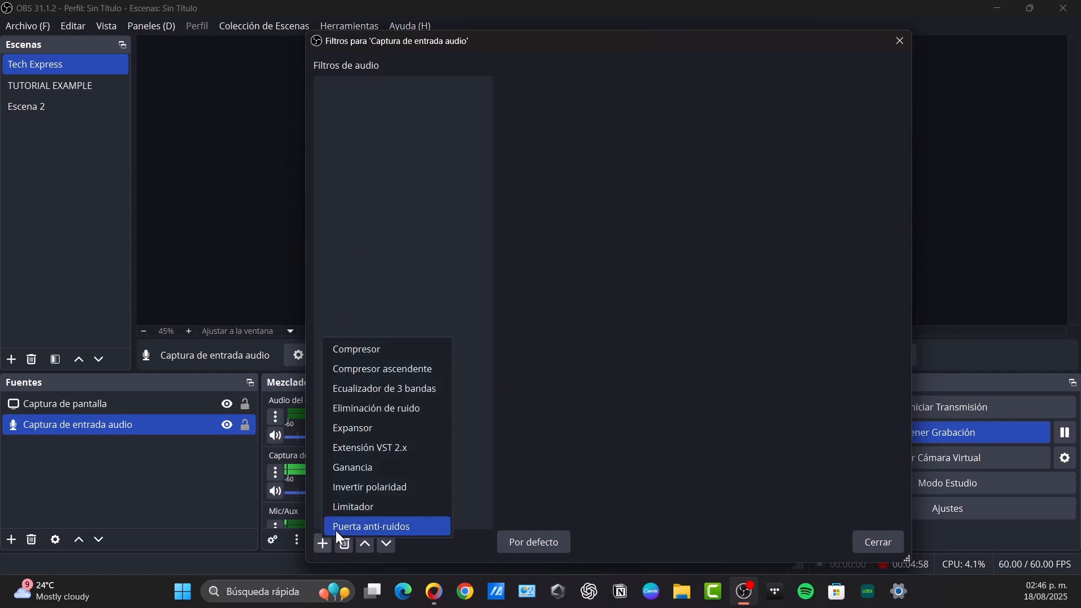
left_click(408, 407)
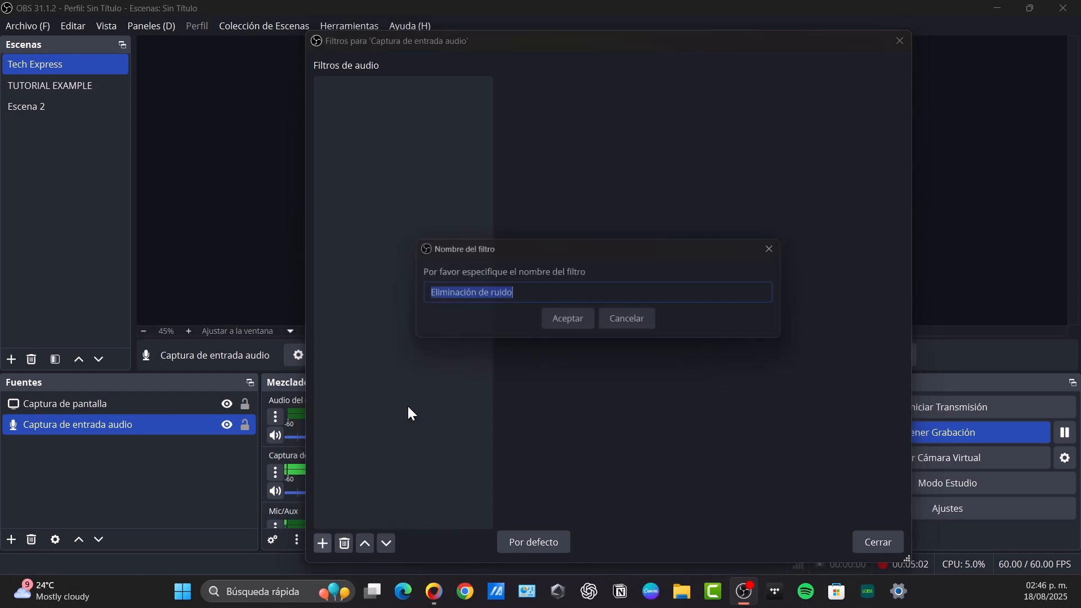
left_click(582, 327)
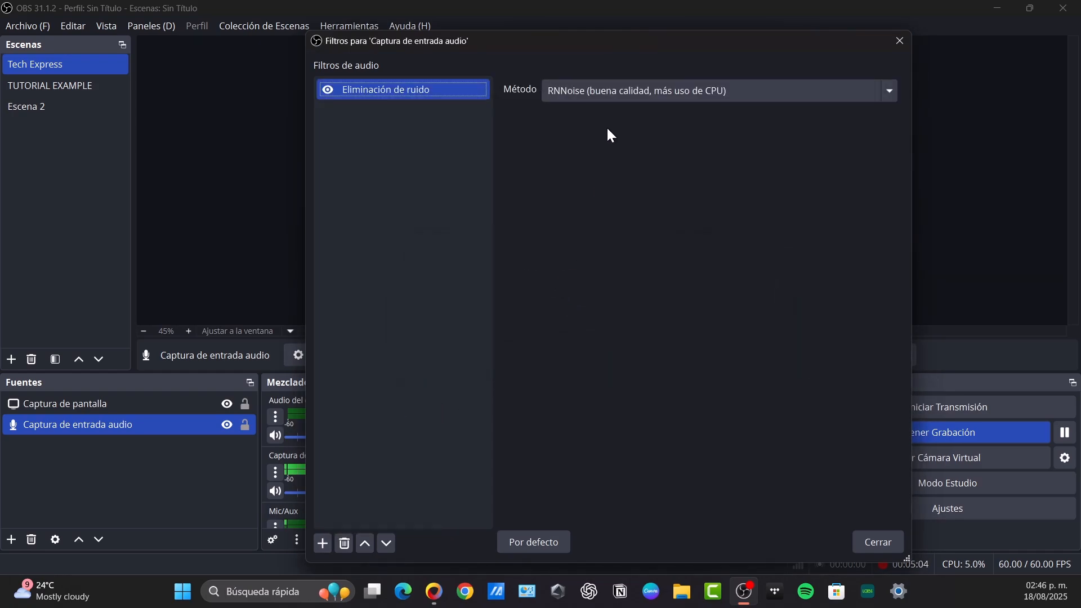
left_click(609, 92)
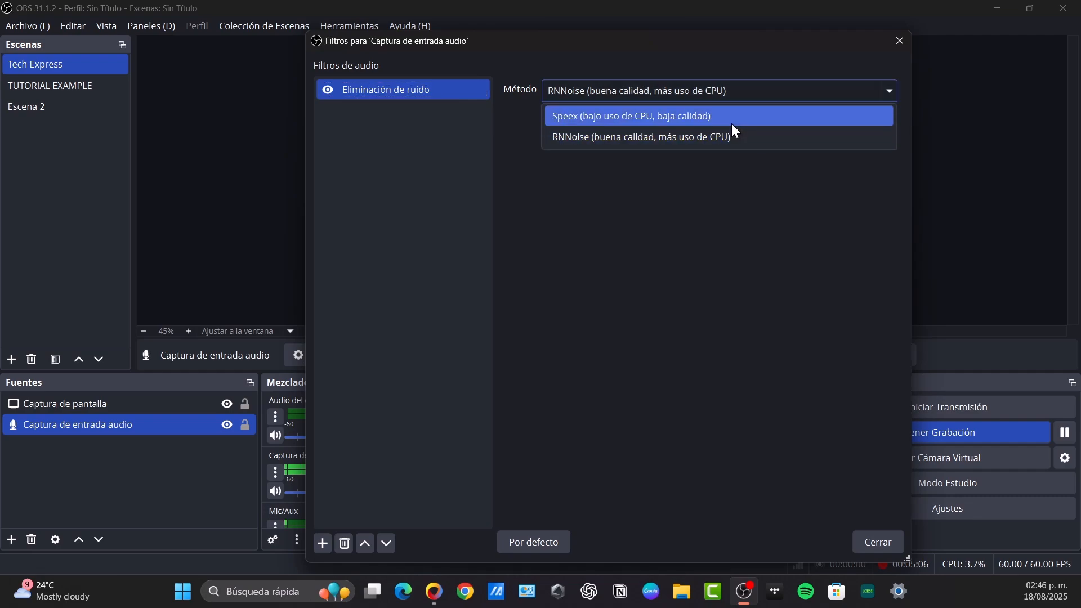
left_click(576, 139)
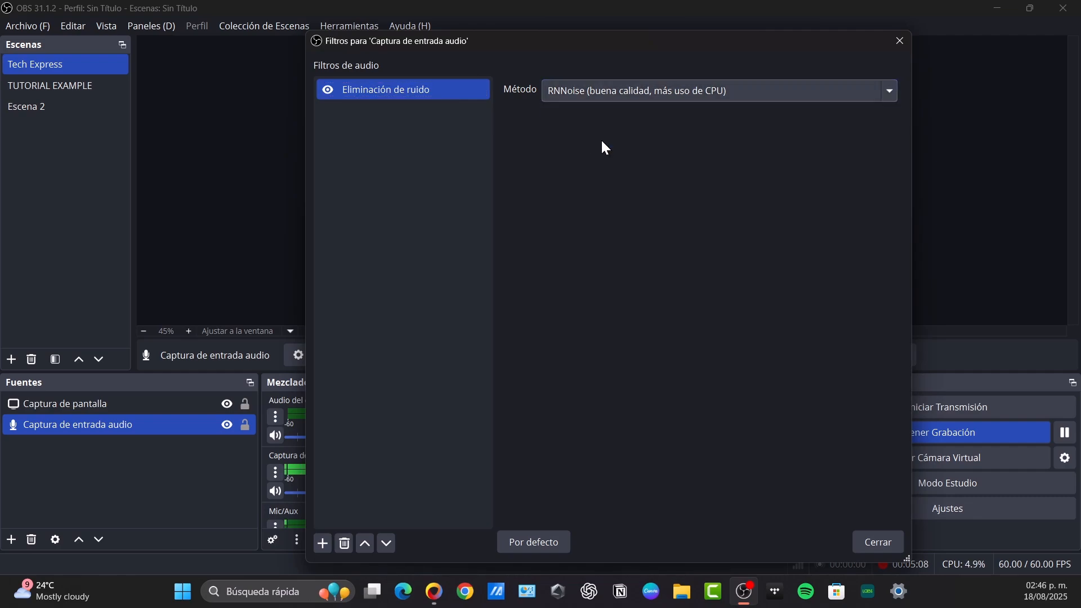
left_click(870, 544)
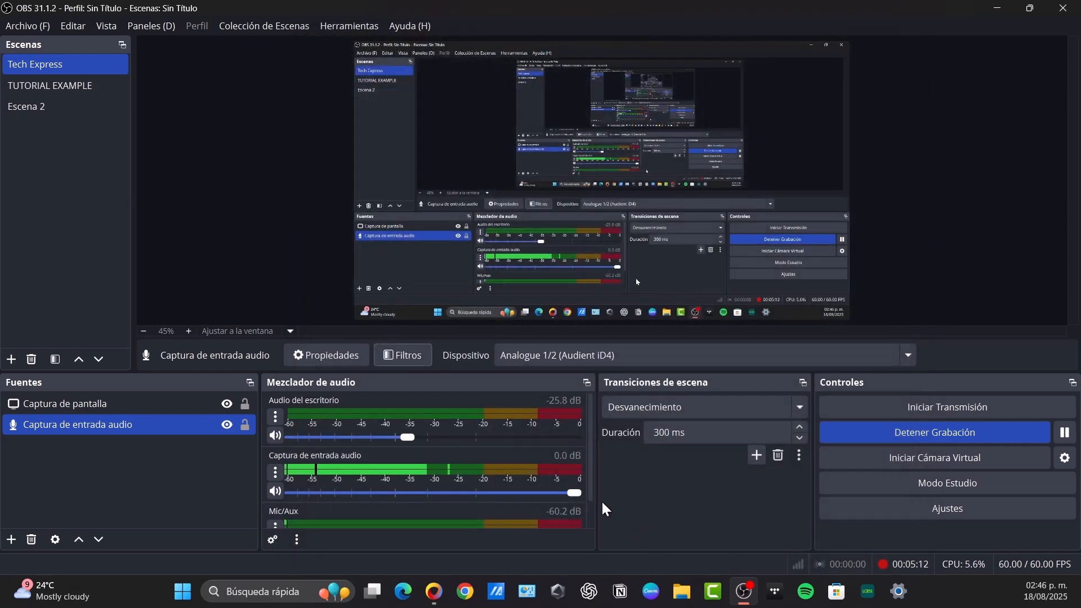
Disable the Eliminación de ruido filter on the Captura de entrada audio source and close its filter settings.
left_click(385, 356)
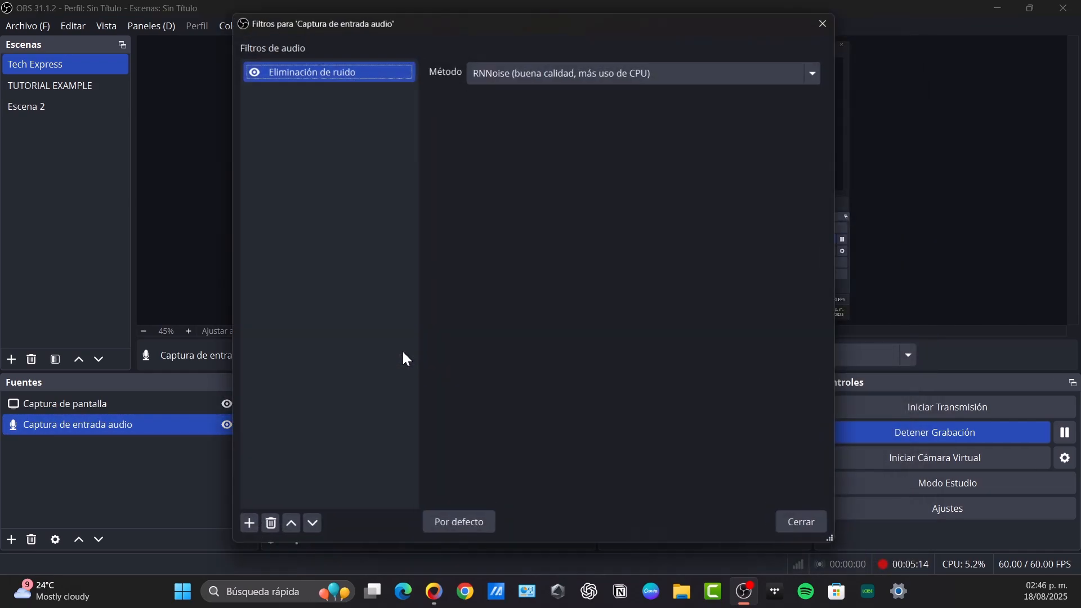
left_click(483, 72)
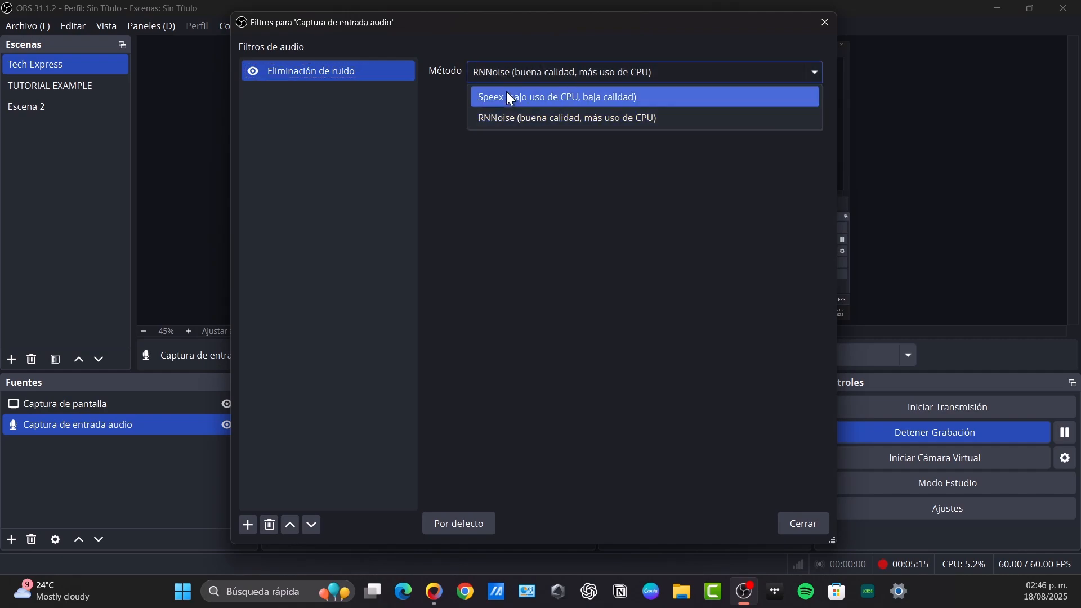
left_click(253, 71)
left_click(254, 72)
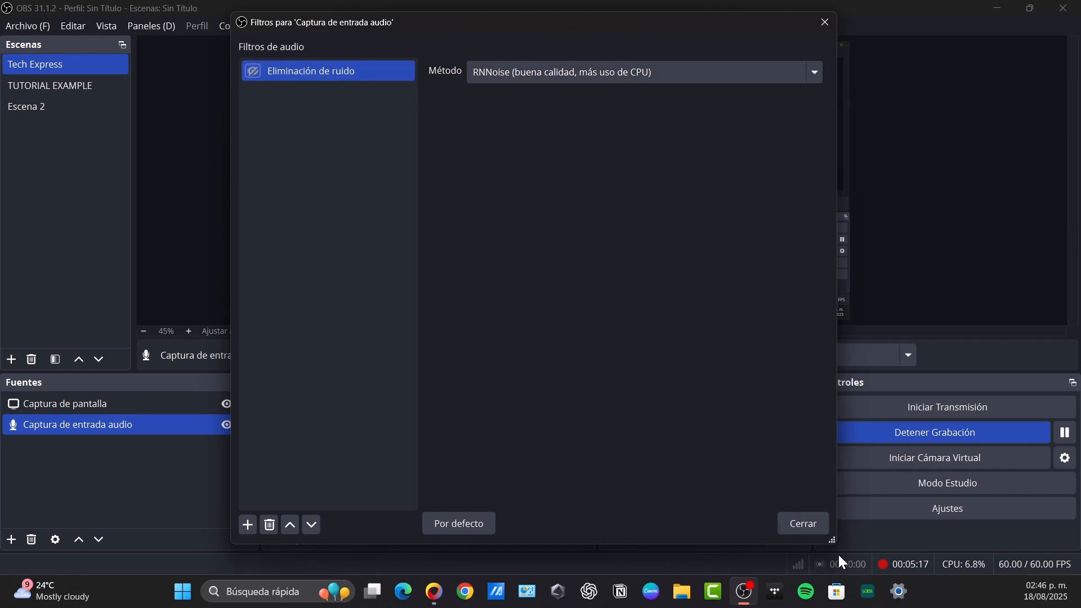
left_click(806, 524)
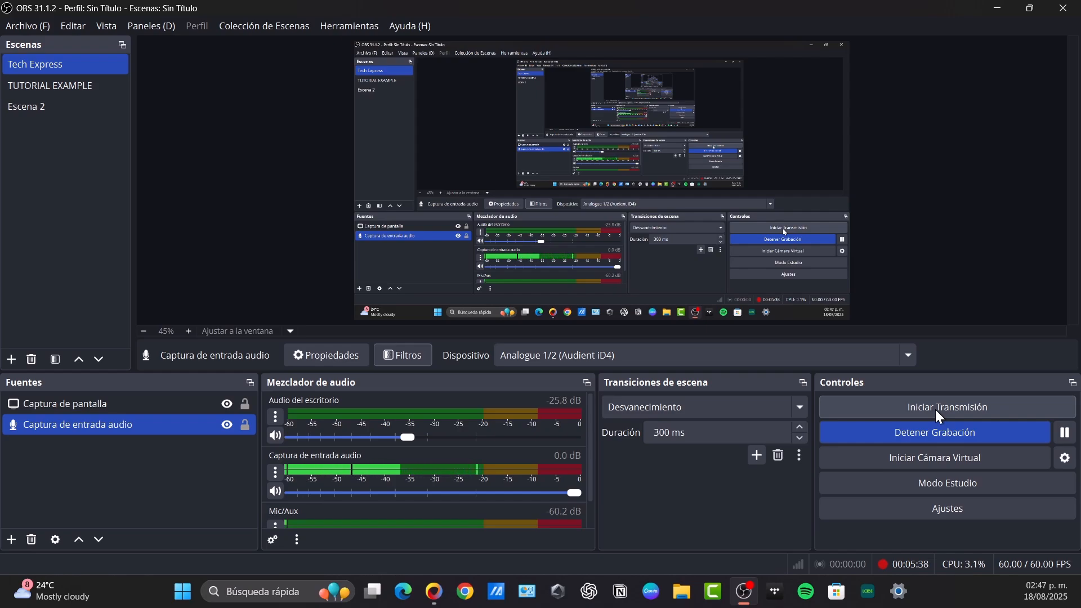
Review the application's output, streaming, audio, video and hotkey settings, including the recording shortcuts, and close the settings.
left_click(22, 30)
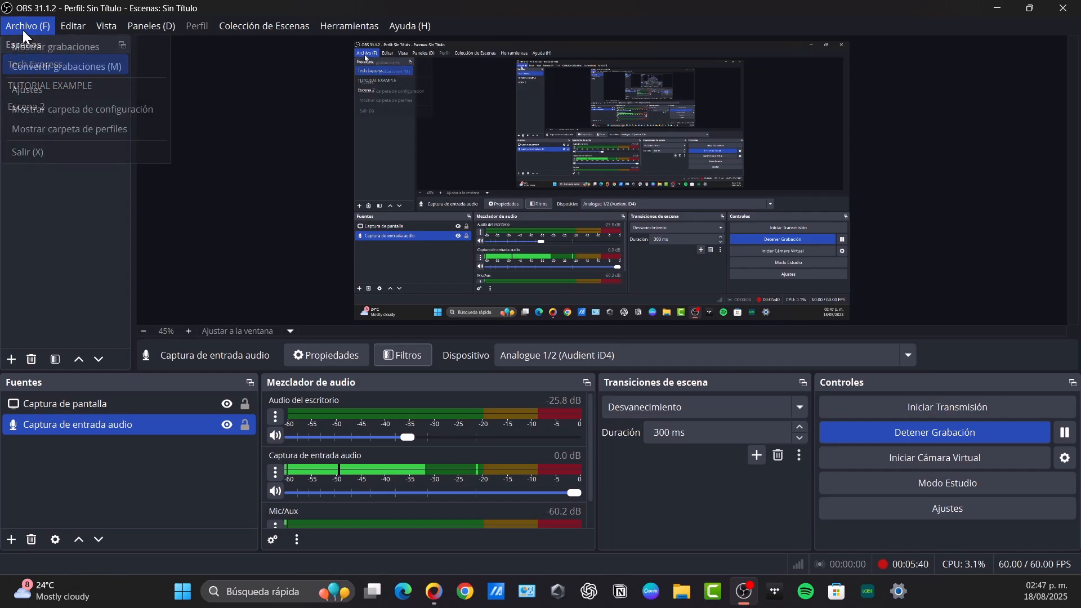
left_click(55, 89)
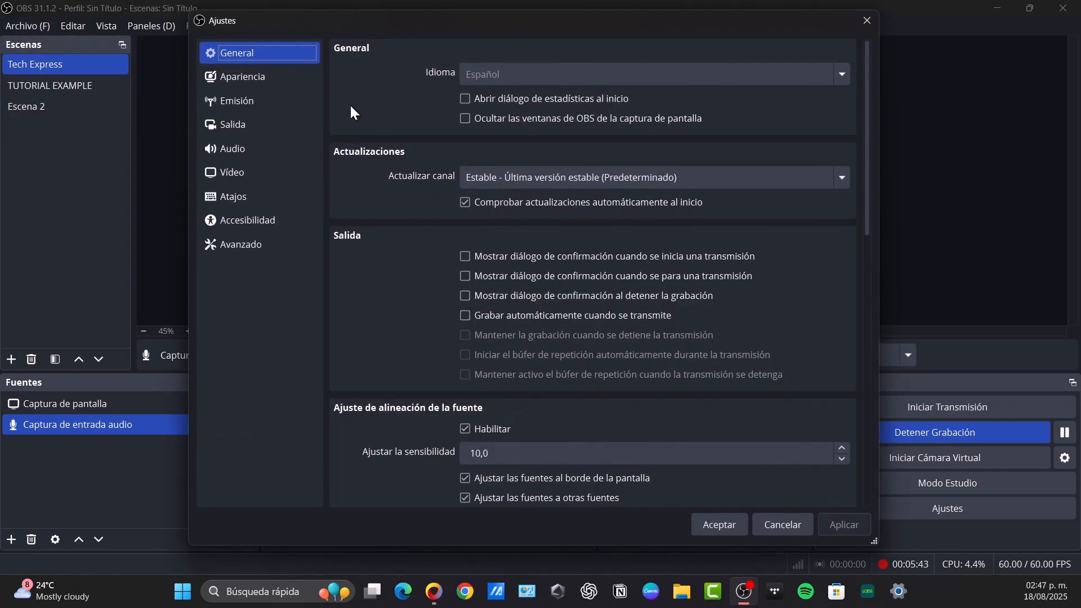
left_click(271, 126)
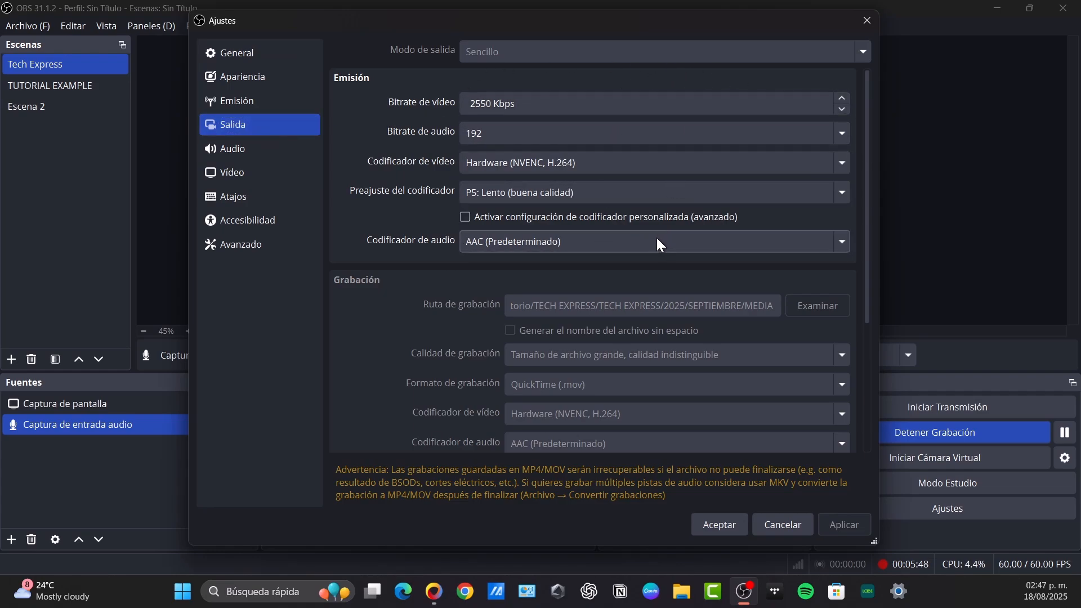
left_click(242, 100)
left_click(250, 146)
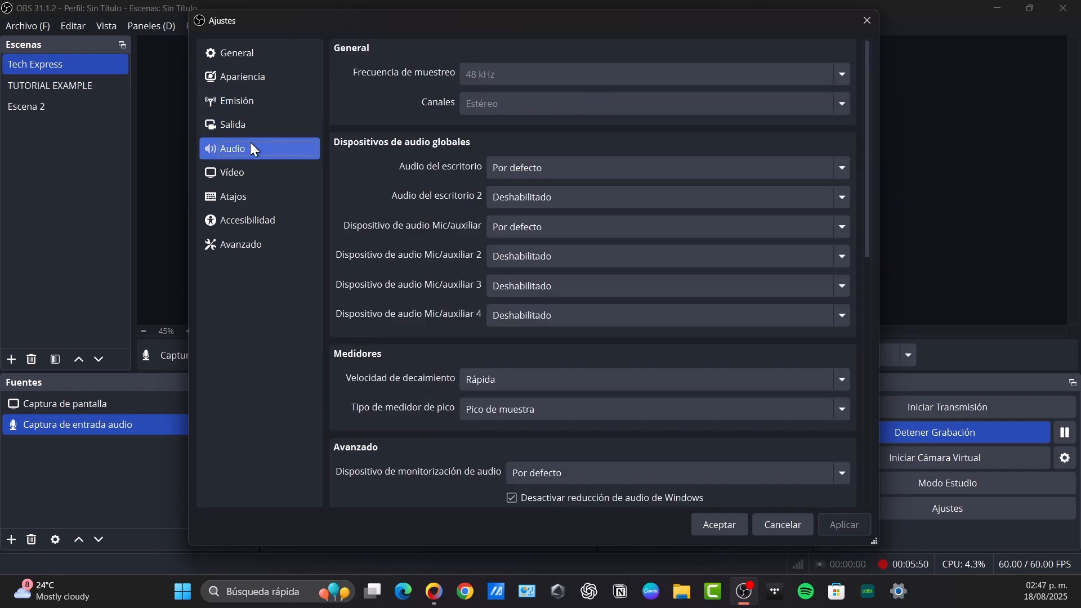
left_click(299, 173)
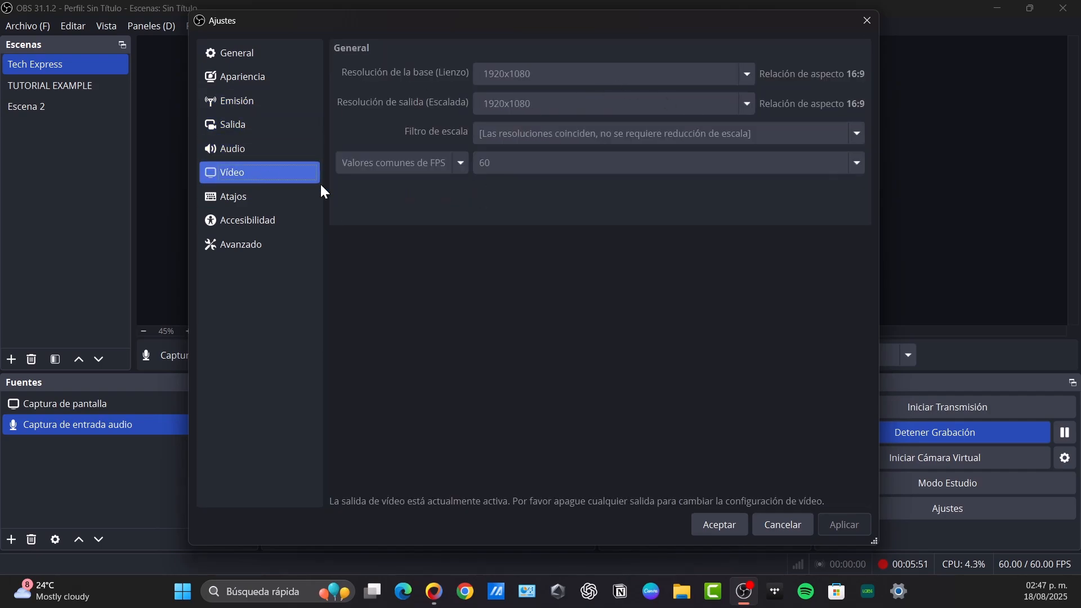
left_click(271, 195)
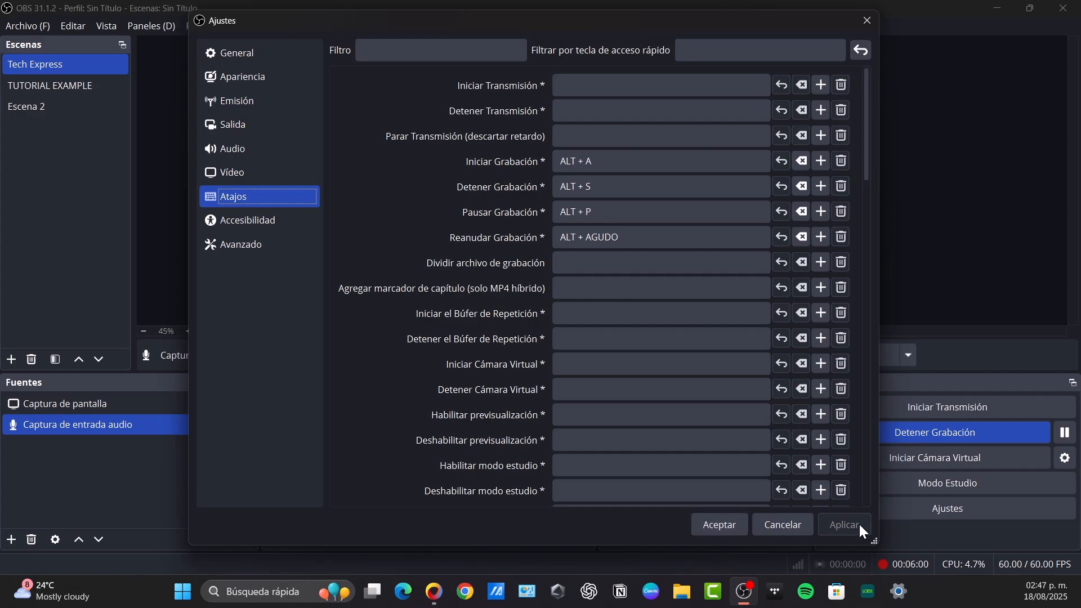
left_click(742, 525)
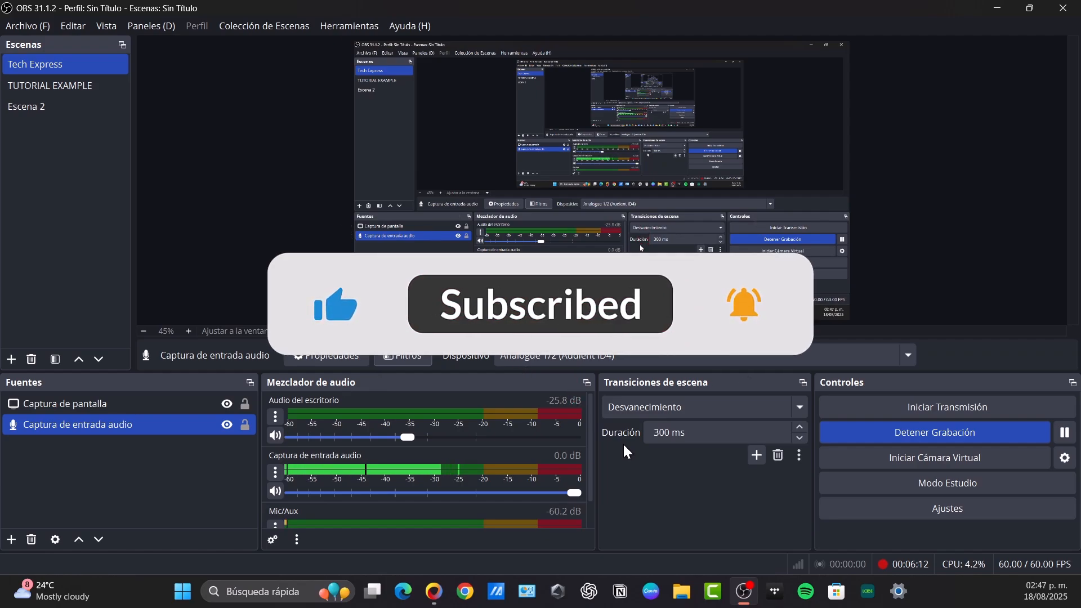
left_click(295, 28)
mouse_move(340, 28)
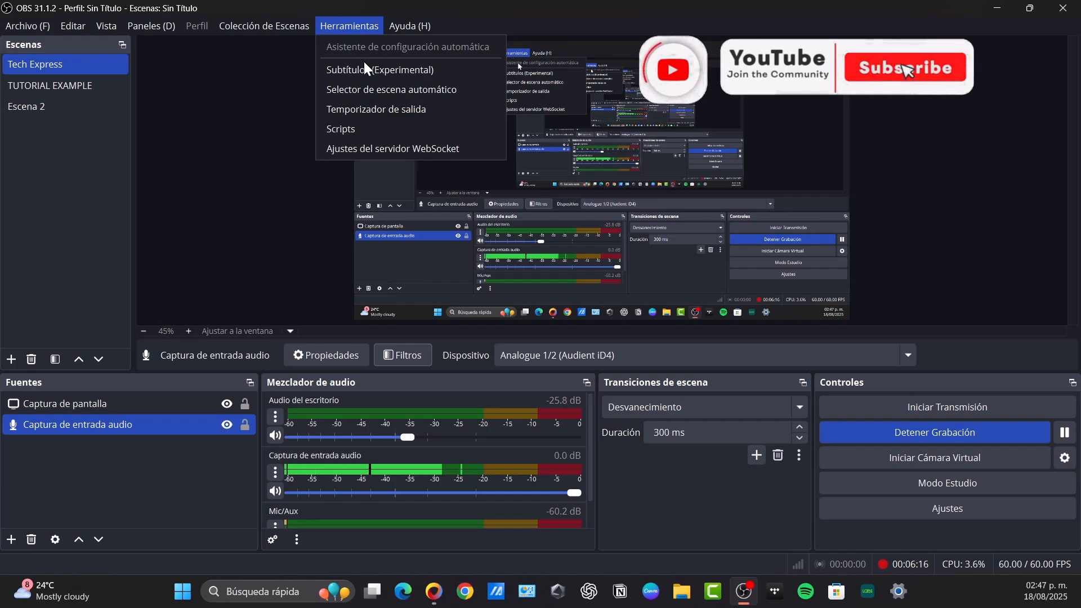
mouse_move(107, 26)
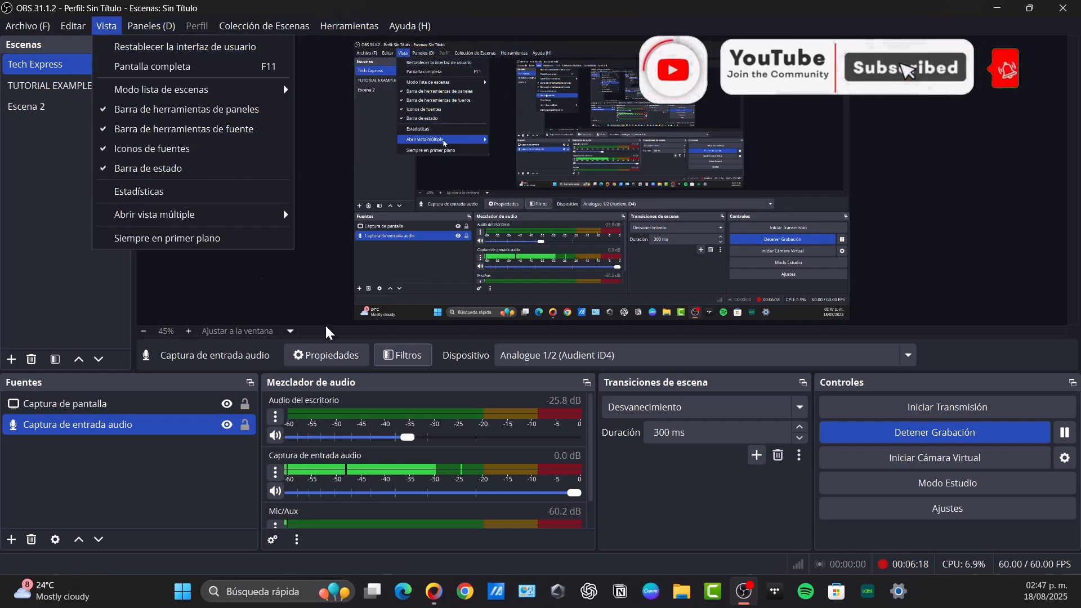
left_click(970, 213)
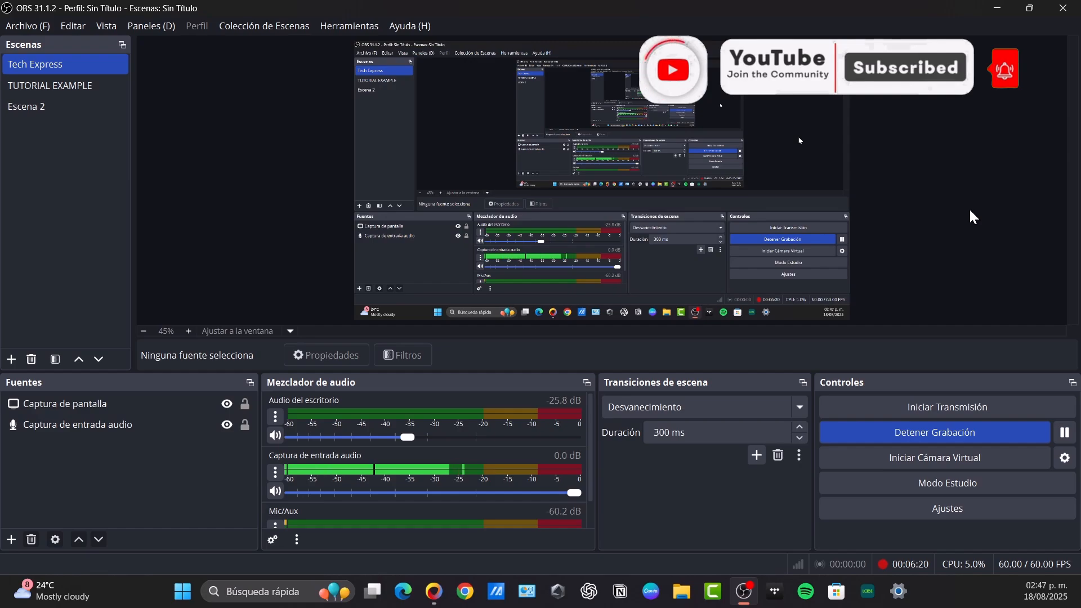